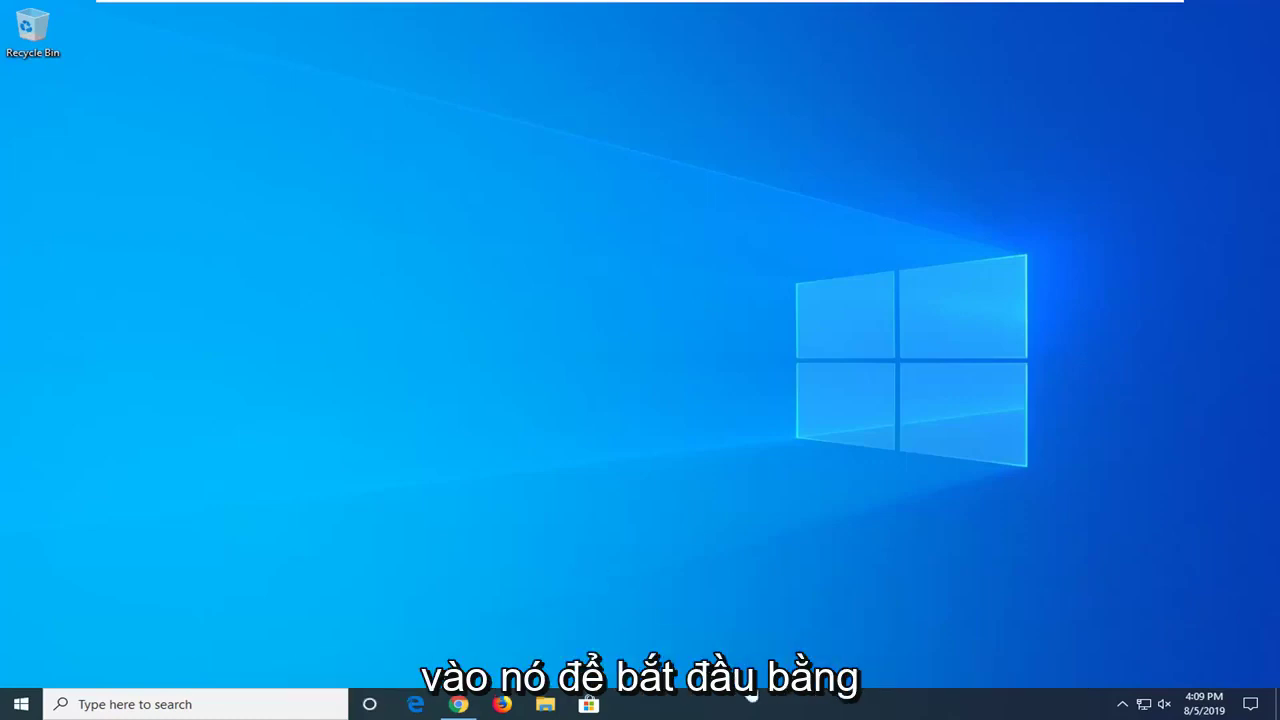
Launch Task Manager from the taskbar's right-click menu.
{"action": "right_click", "coordinate": [760, 710]}
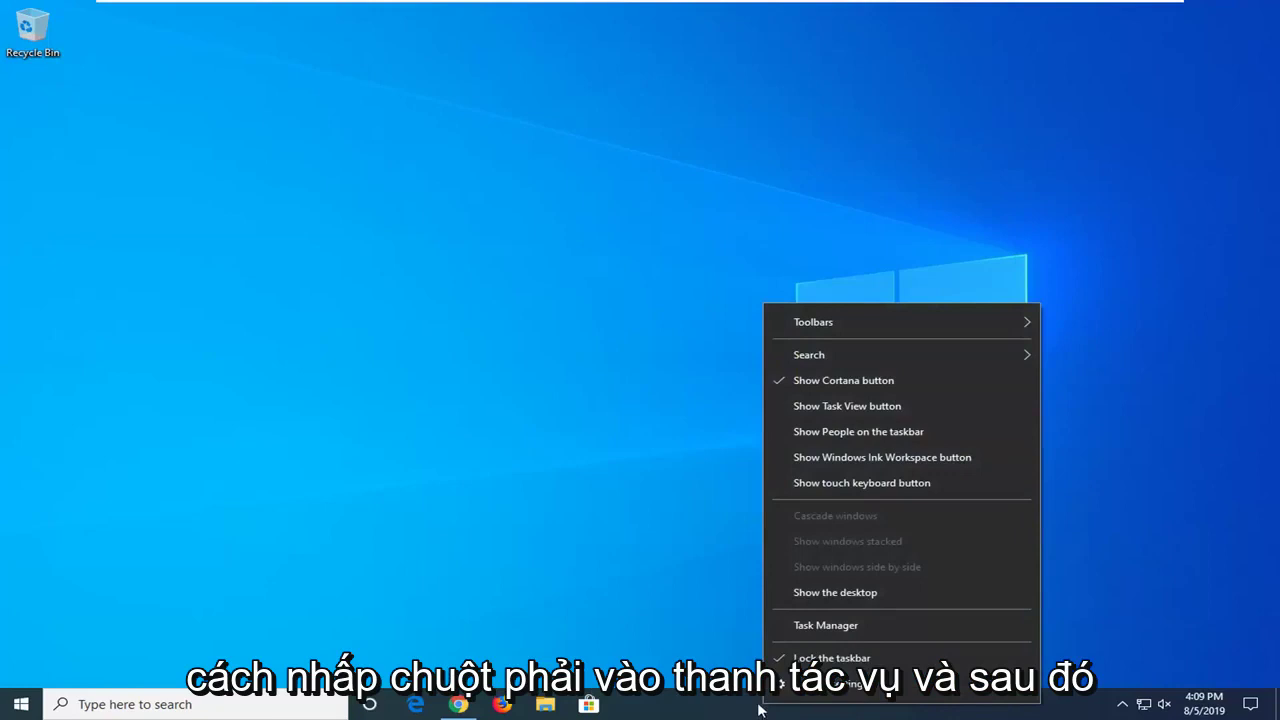
{"action": "left_click", "coordinate": [809, 626]}
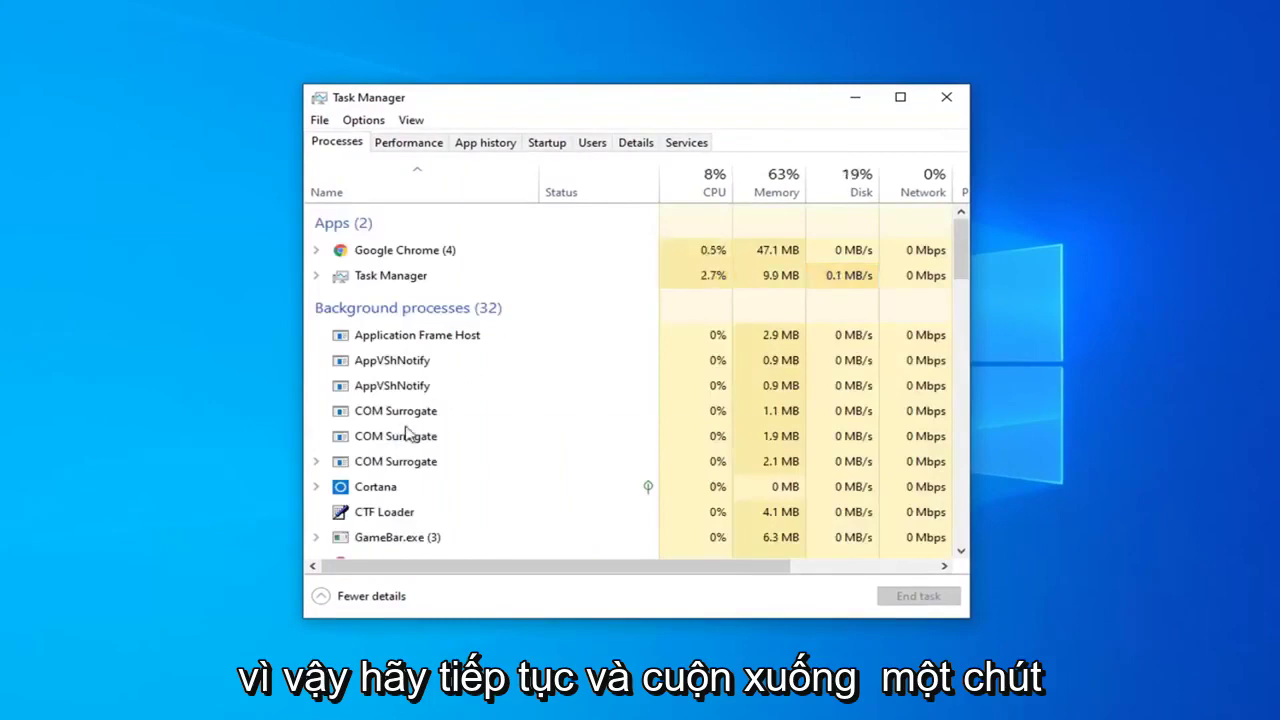
Scroll down the Processes list and select the Windows Explorer process.
{"action": "scroll", "coordinate": [417, 385], "scroll_direction": "down", "scroll_amount": 1}
{"action": "scroll", "coordinate": [410, 395], "scroll_direction": "down", "scroll_amount": 1}
{"action": "scroll", "coordinate": [418, 395], "scroll_direction": "down", "scroll_amount": 1}
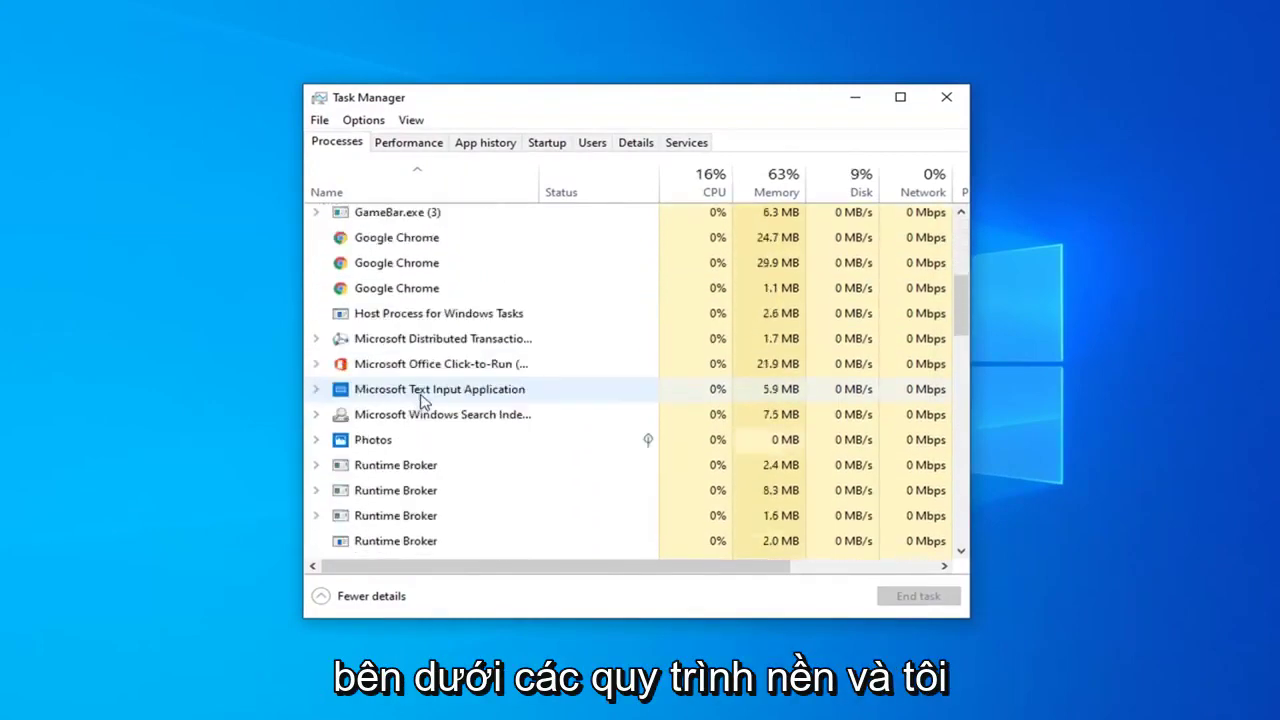
{"action": "scroll", "coordinate": [420, 398], "scroll_direction": "down", "scroll_amount": 1}
{"action": "scroll", "coordinate": [420, 398], "scroll_direction": "down", "scroll_amount": 3}
{"action": "scroll", "coordinate": [418, 396], "scroll_direction": "down", "scroll_amount": 1}
{"action": "scroll", "coordinate": [416, 395], "scroll_direction": "up", "scroll_amount": 1}
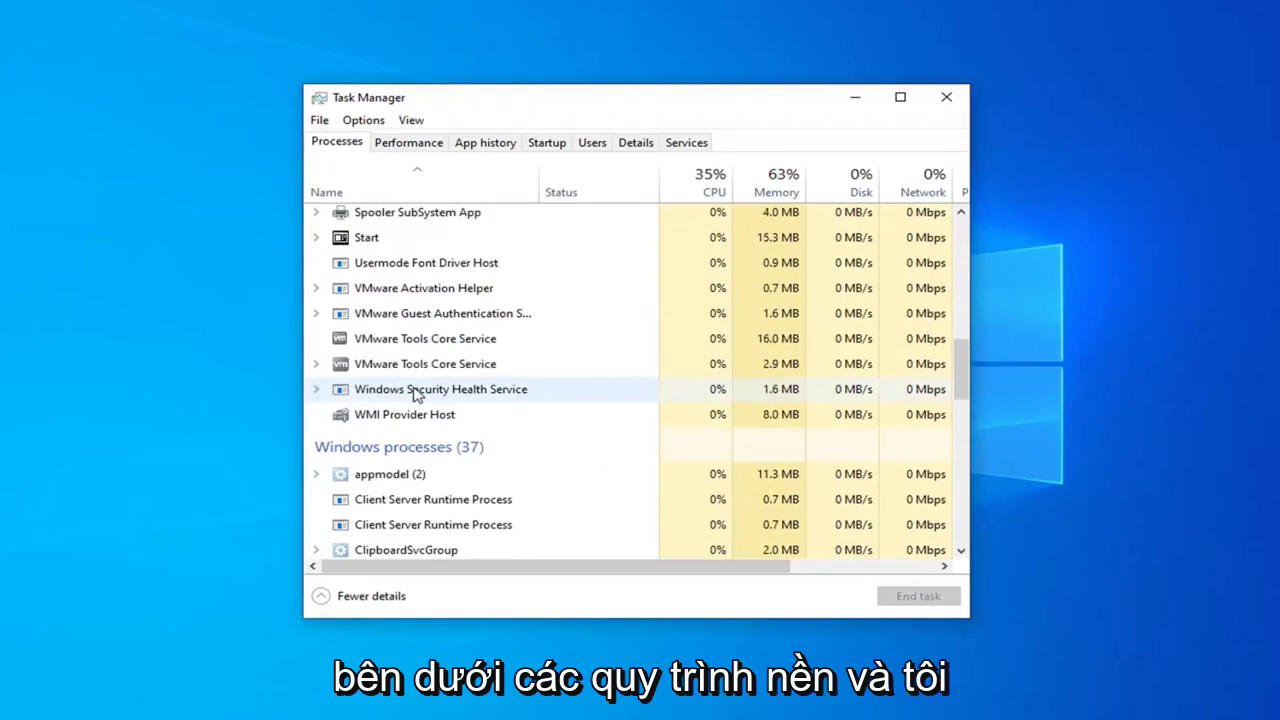
{"action": "scroll", "coordinate": [415, 393], "scroll_direction": "down", "scroll_amount": 1}
{"action": "scroll", "coordinate": [418, 393], "scroll_direction": "down", "scroll_amount": 2}
{"action": "scroll", "coordinate": [420, 393], "scroll_direction": "down", "scroll_amount": 3}
{"action": "scroll", "coordinate": [425, 393], "scroll_direction": "down", "scroll_amount": 1}
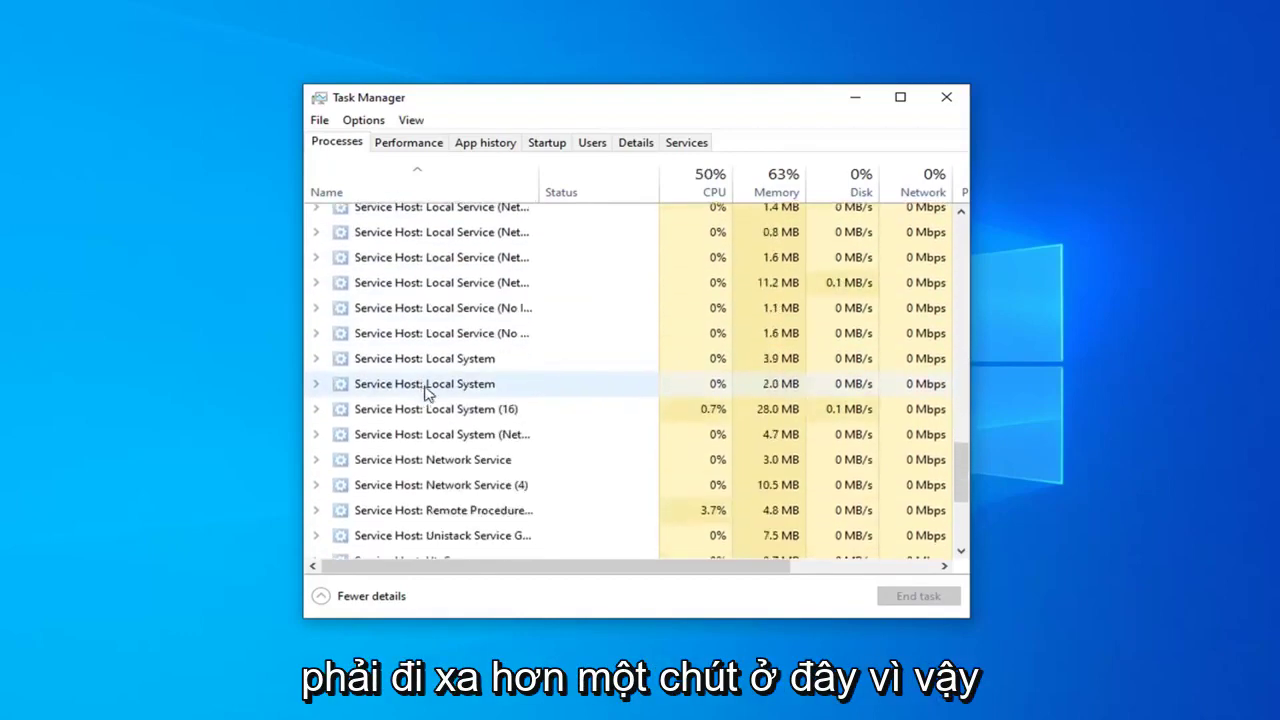
{"action": "scroll", "coordinate": [425, 393], "scroll_direction": "down", "scroll_amount": 3}
{"action": "scroll", "coordinate": [423, 397], "scroll_direction": "down", "scroll_amount": 1}
{"action": "left_click", "coordinate": [423, 444]}
Restart Windows Explorer so the desktop and taskbar reload.
{"action": "scroll", "coordinate": [424, 435], "scroll_direction": "up", "scroll_amount": 2}
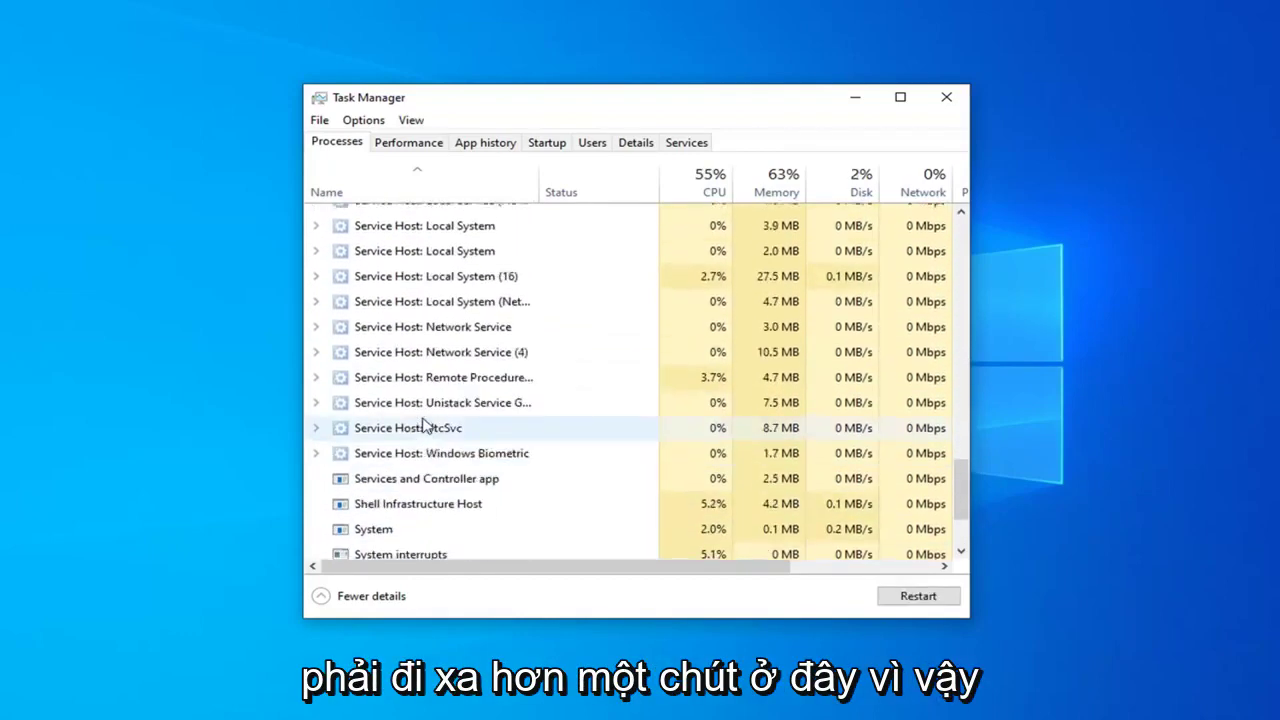
{"action": "scroll", "coordinate": [424, 427], "scroll_direction": "up", "scroll_amount": 2}
{"action": "scroll", "coordinate": [424, 425], "scroll_direction": "up", "scroll_amount": 3}
{"action": "scroll", "coordinate": [426, 420], "scroll_direction": "up", "scroll_amount": 2}
{"action": "scroll", "coordinate": [432, 405], "scroll_direction": "up", "scroll_amount": 2}
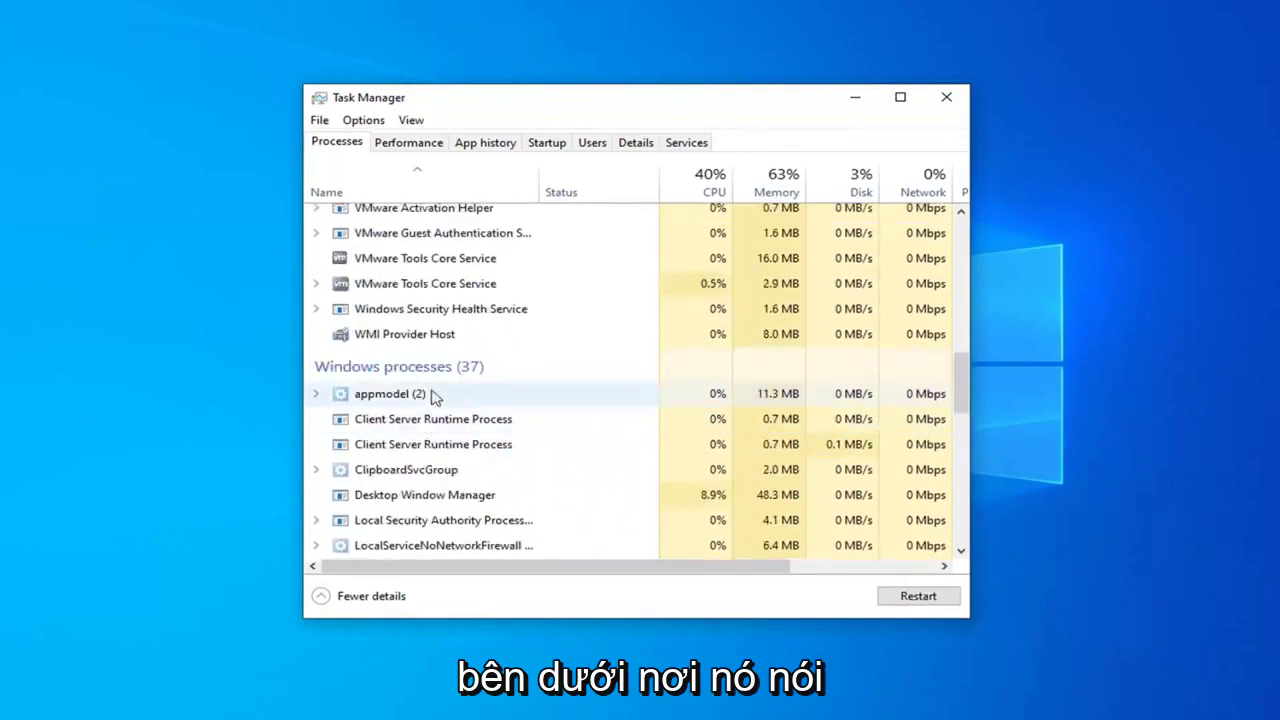
{"action": "scroll", "coordinate": [543, 394], "scroll_direction": "down", "scroll_amount": 4}
{"action": "scroll", "coordinate": [543, 394], "scroll_direction": "down", "scroll_amount": 3}
{"action": "scroll", "coordinate": [540, 392], "scroll_direction": "down", "scroll_amount": 2}
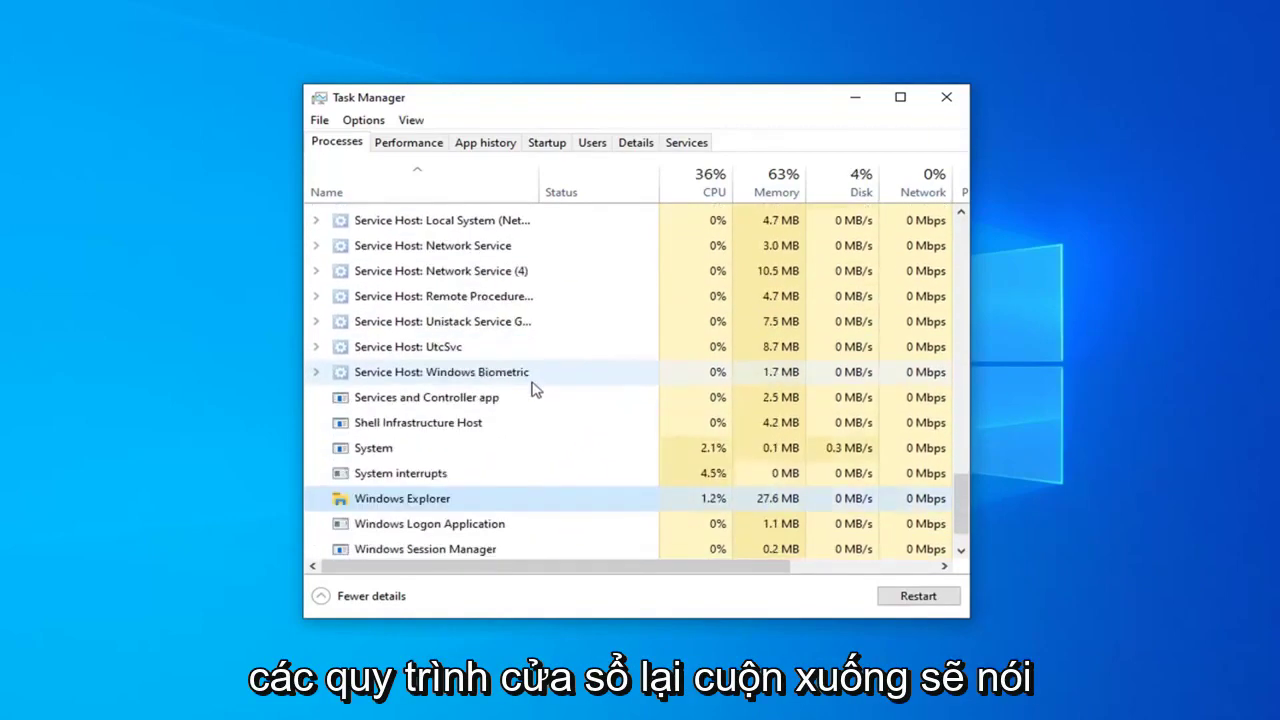
{"action": "scroll", "coordinate": [535, 390], "scroll_direction": "down", "scroll_amount": 1}
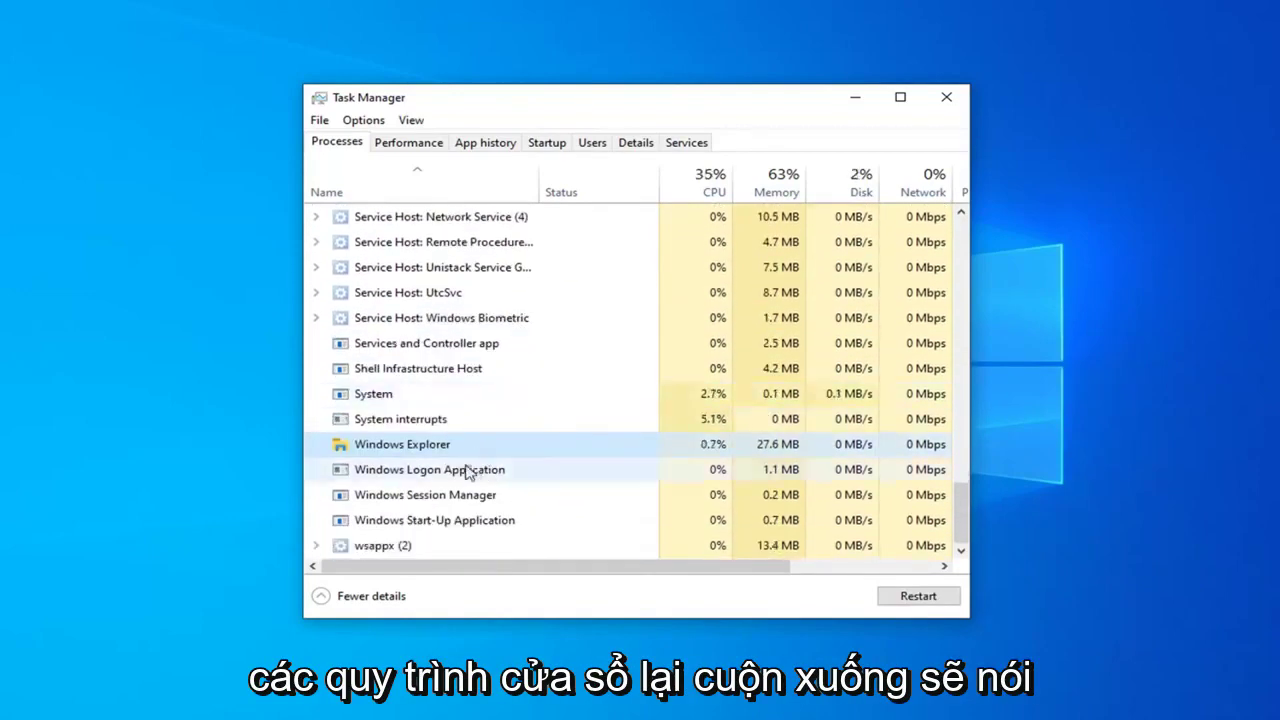
{"action": "left_click", "coordinate": [921, 603]}
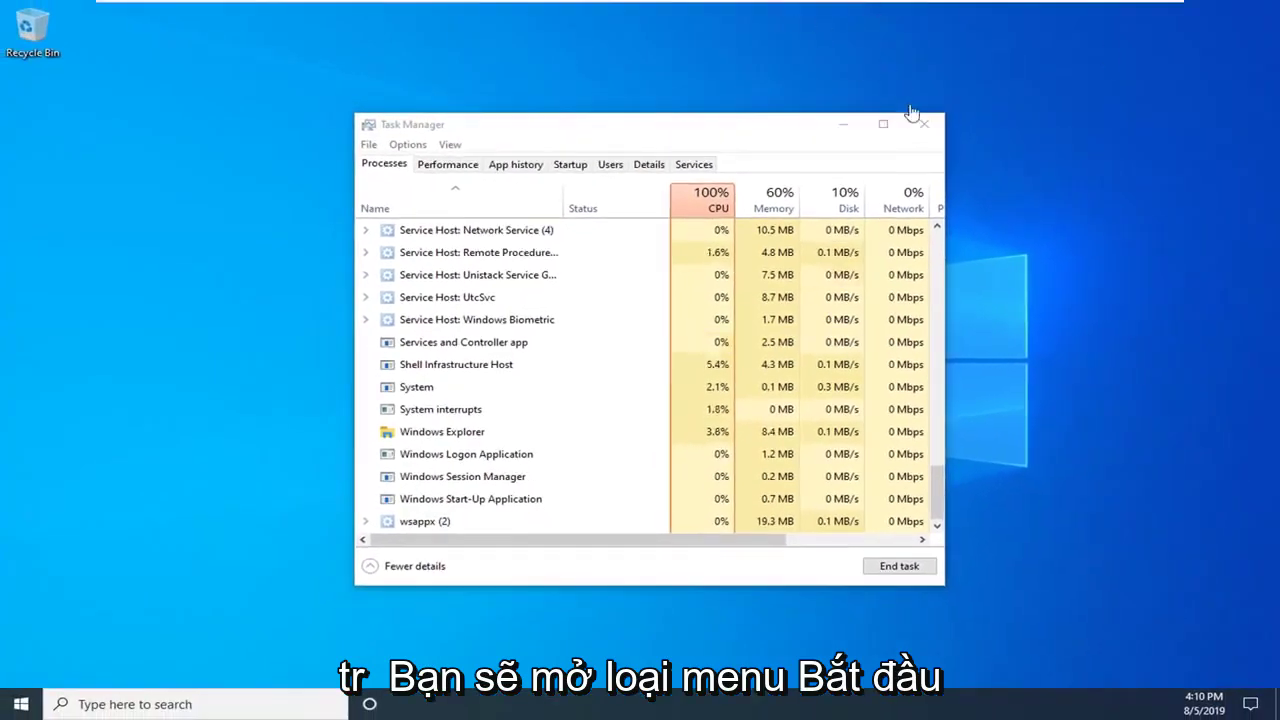
Open and dismiss the Start menu, then launch Settings with Win+I.
{"action": "left_click", "coordinate": [14, 708]}
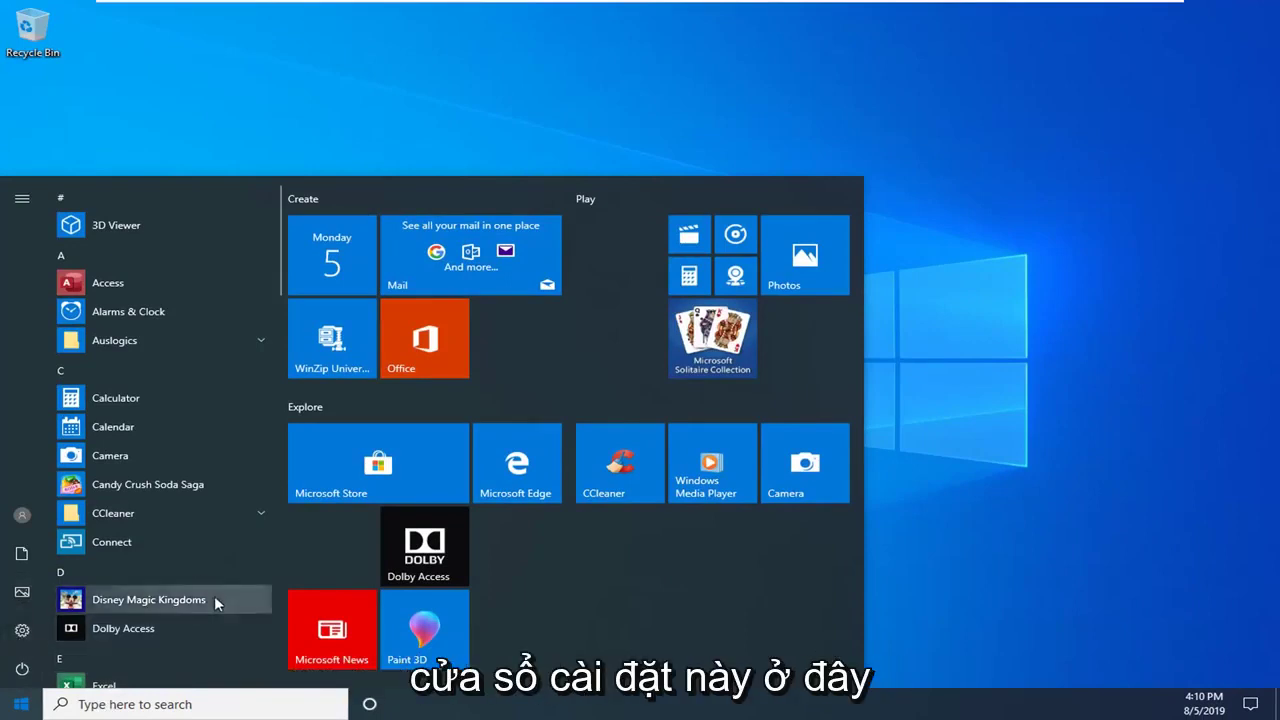
{"action": "left_click", "coordinate": [210, 628]}
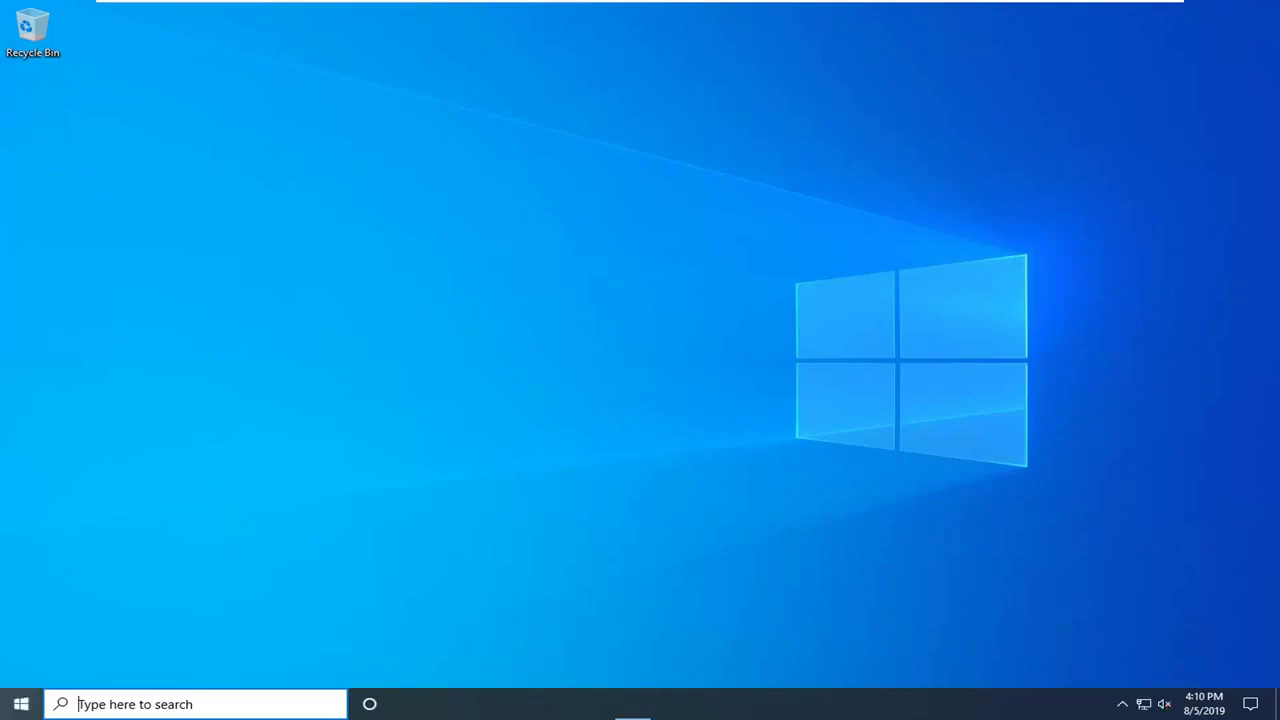
{"action": "key", "text": "super+i"}
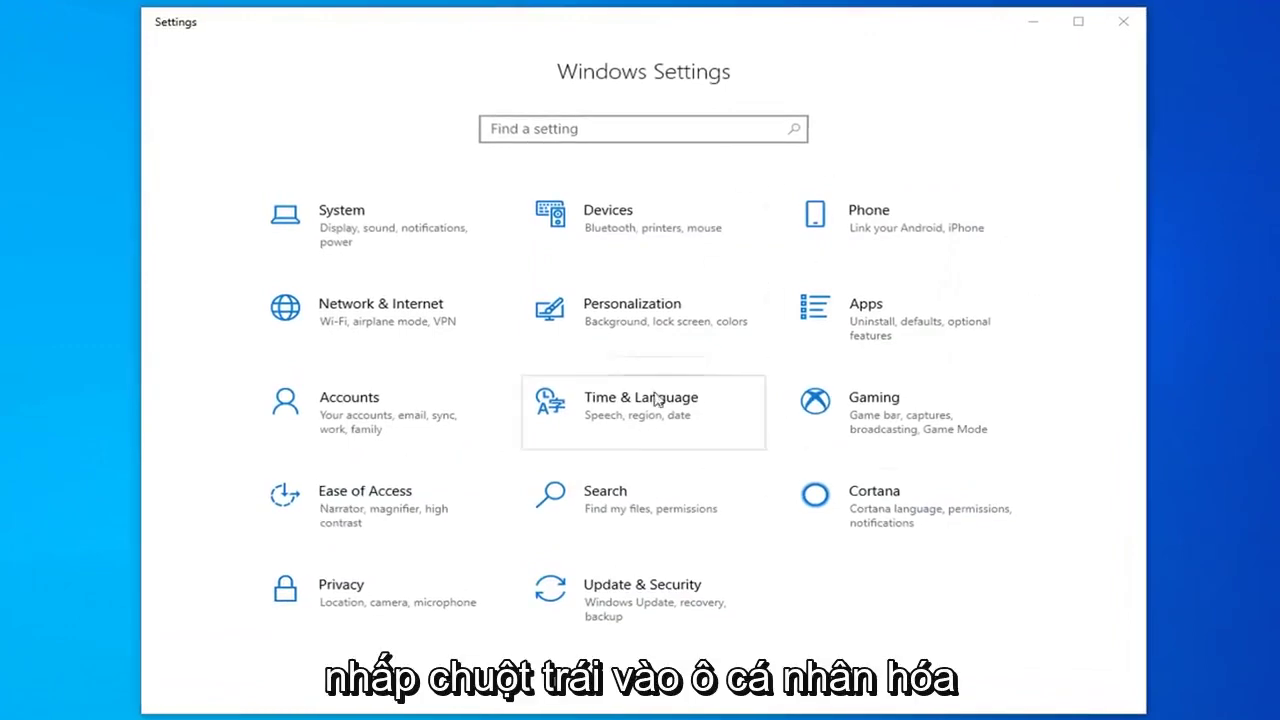
Go to Personalization > Taskbar and scroll down to the Notification area section.
{"action": "left_click", "coordinate": [620, 322]}
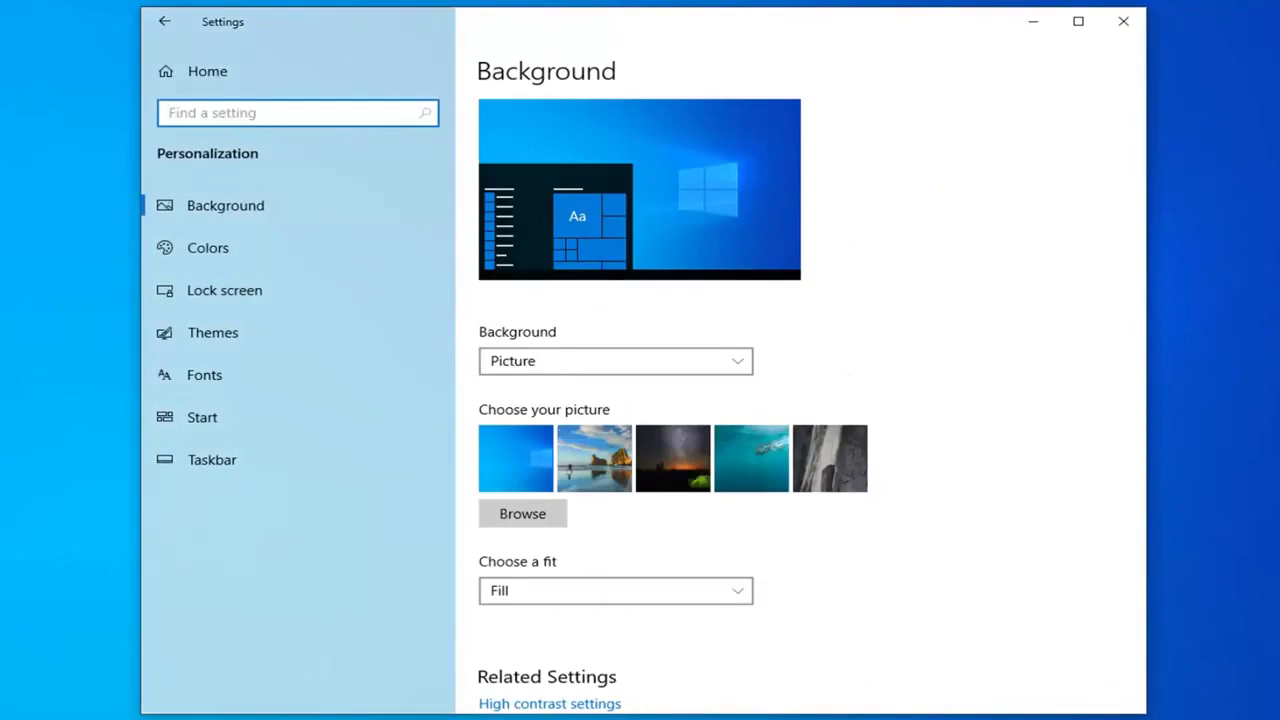
{"action": "left_click", "coordinate": [224, 465]}
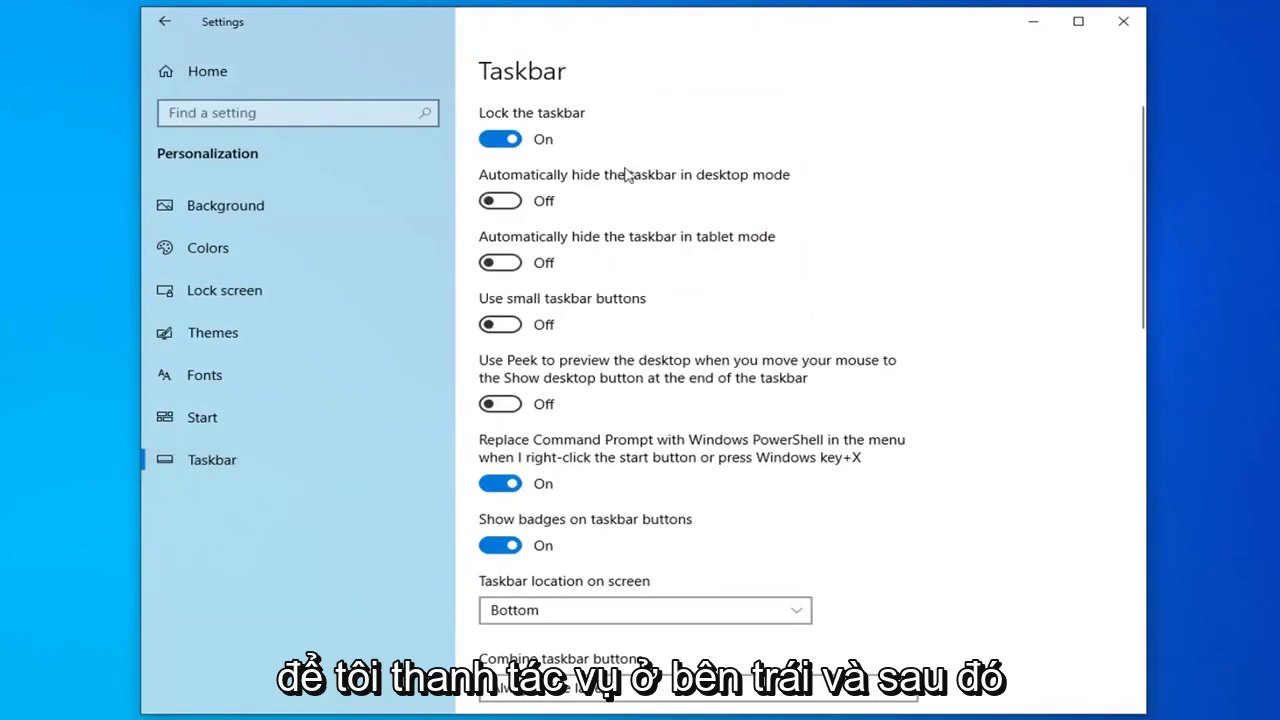
{"action": "scroll", "coordinate": [879, 371], "scroll_direction": "down", "scroll_amount": 1}
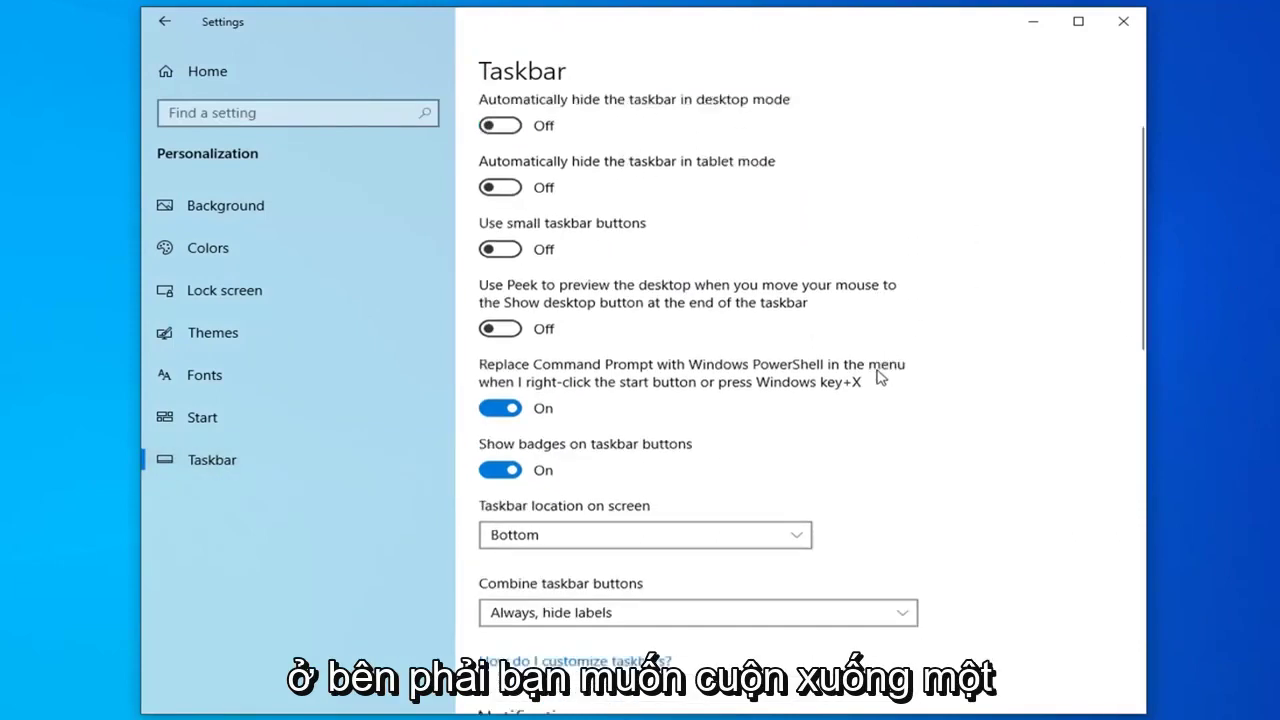
{"action": "scroll", "coordinate": [879, 371], "scroll_direction": "down", "scroll_amount": 3}
{"action": "scroll", "coordinate": [879, 375], "scroll_direction": "down", "scroll_amount": 1}
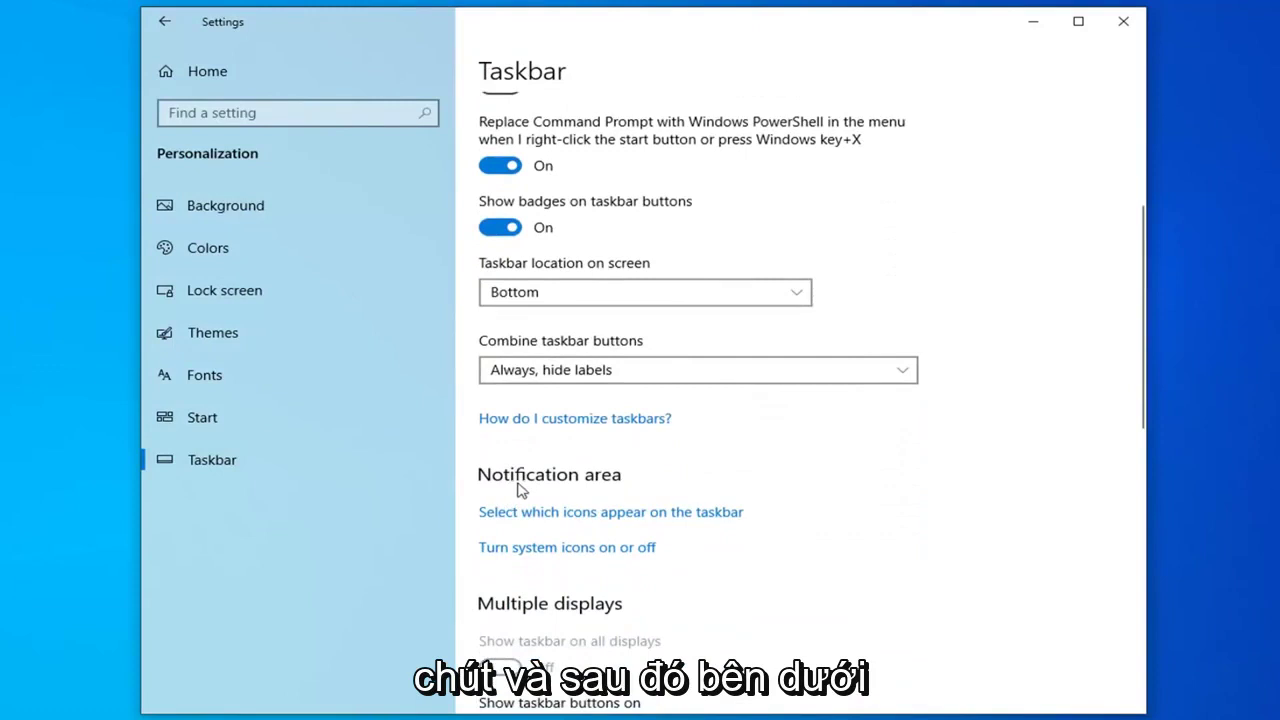
Open 'Select which icons appear on the taskbar' under Notification area.
{"action": "left_click", "coordinate": [610, 514]}
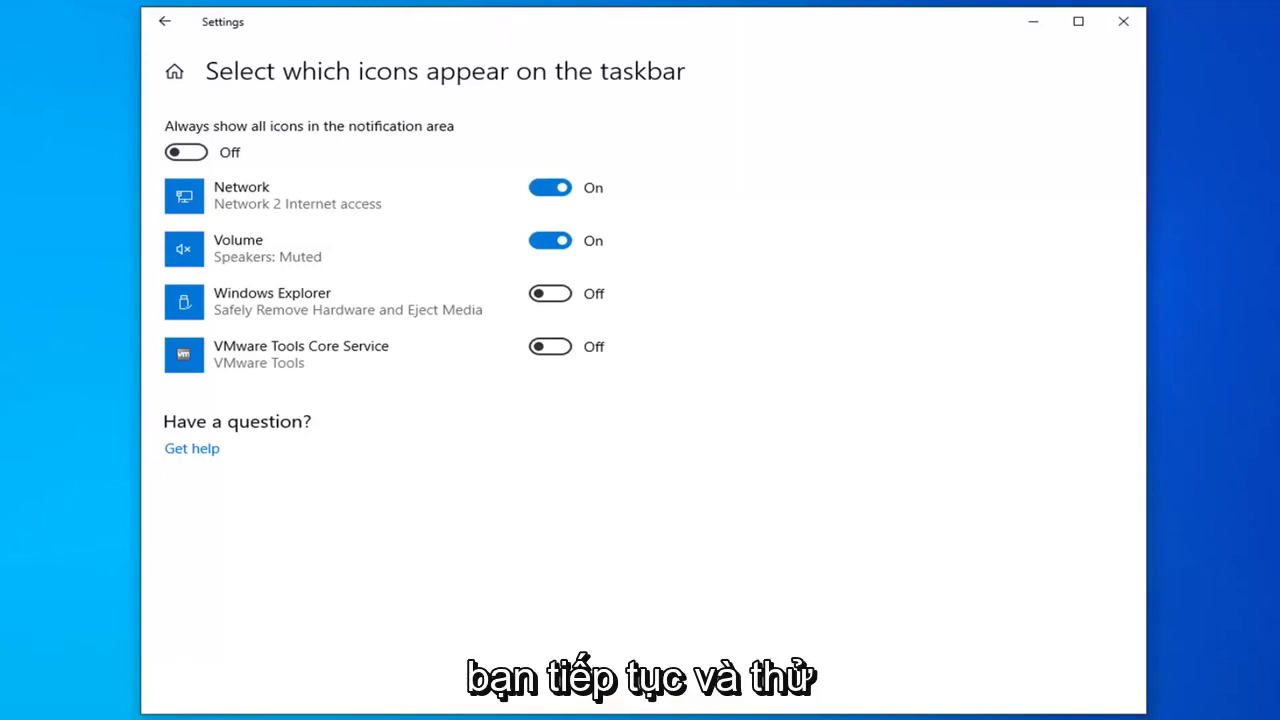
Close Settings and launch File Explorer by searching 'file explorer' from Start.
{"action": "left_click", "coordinate": [1123, 21]}
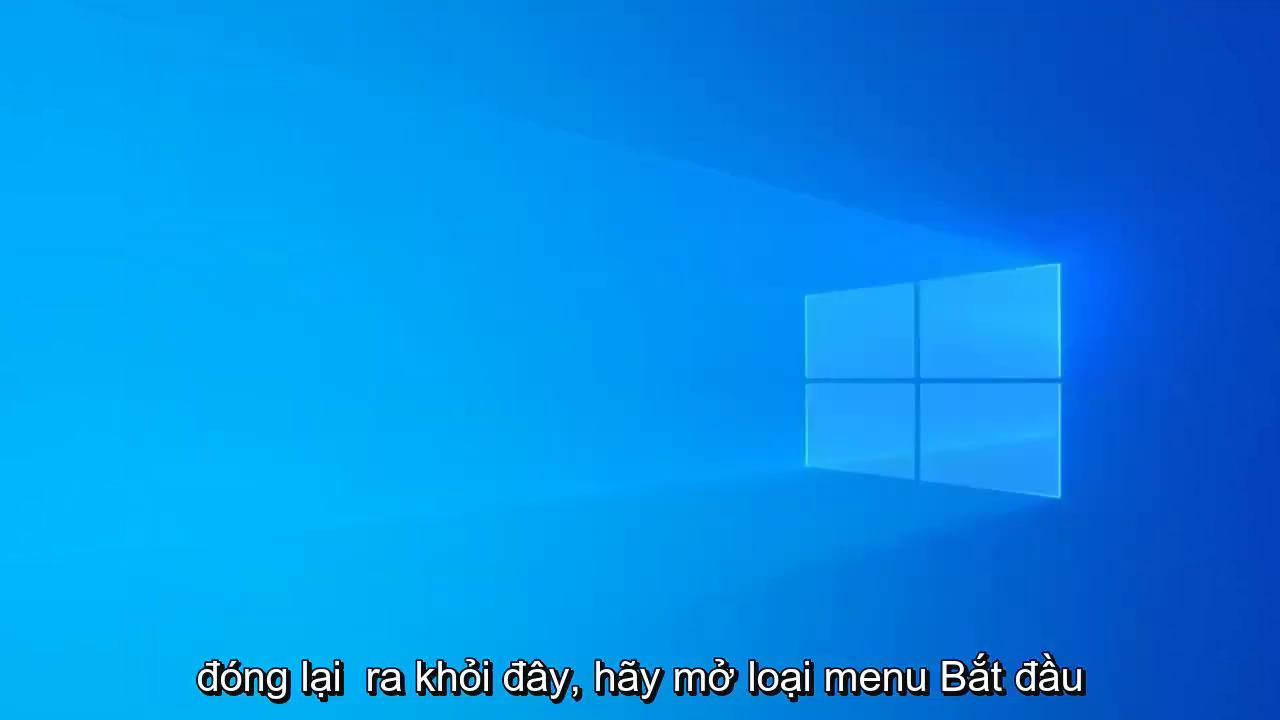
{"action": "key", "text": "super"}
{"action": "type", "text": "f"}
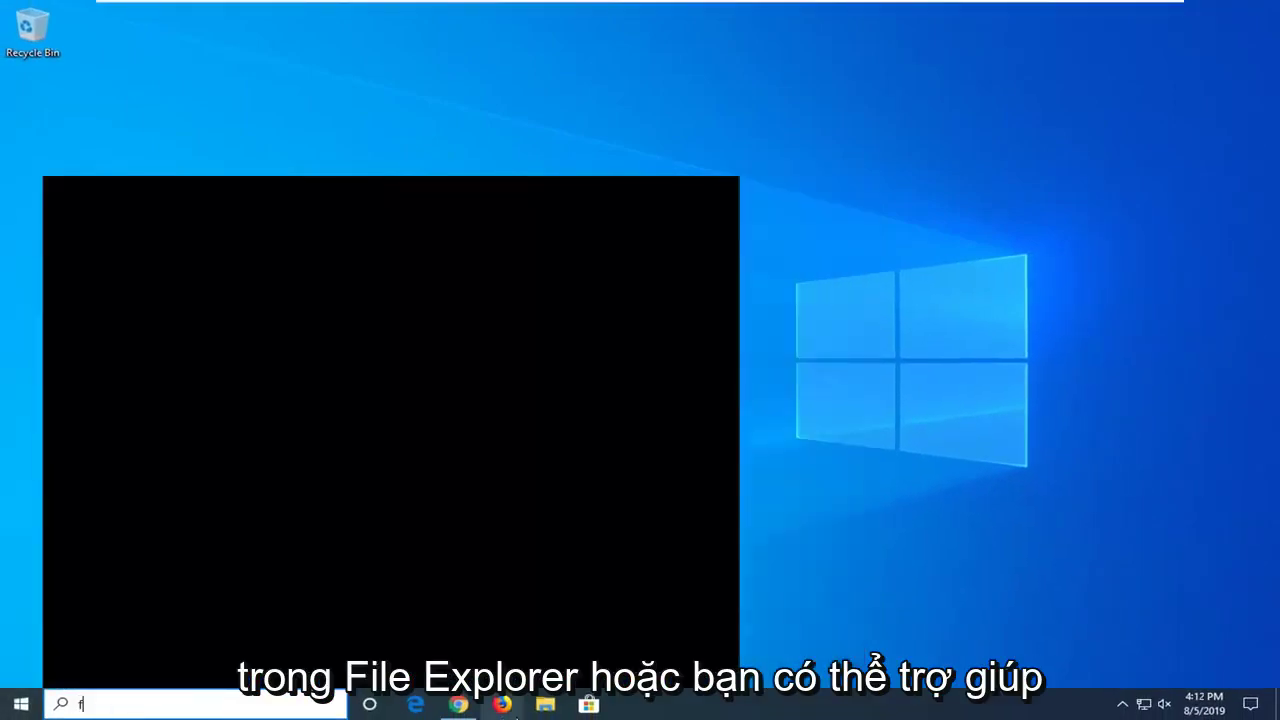
{"action": "type", "text": "ile explorer"}
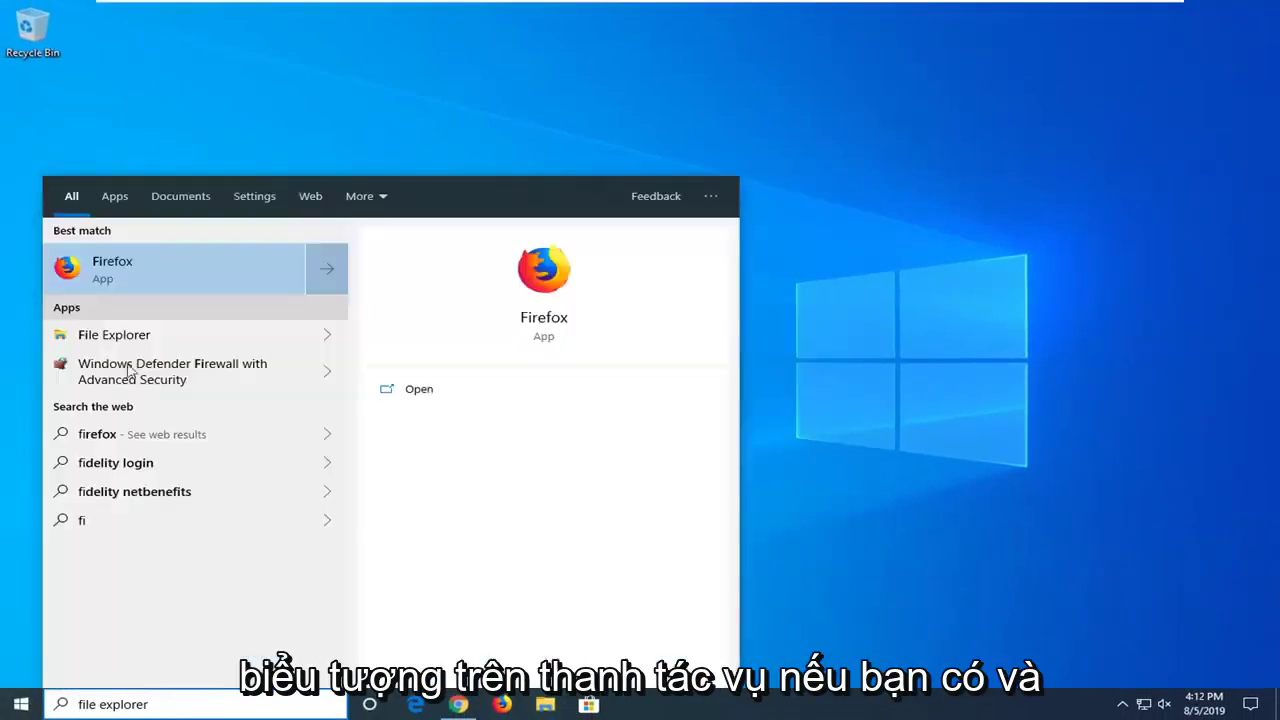
{"action": "left_click", "coordinate": [107, 264]}
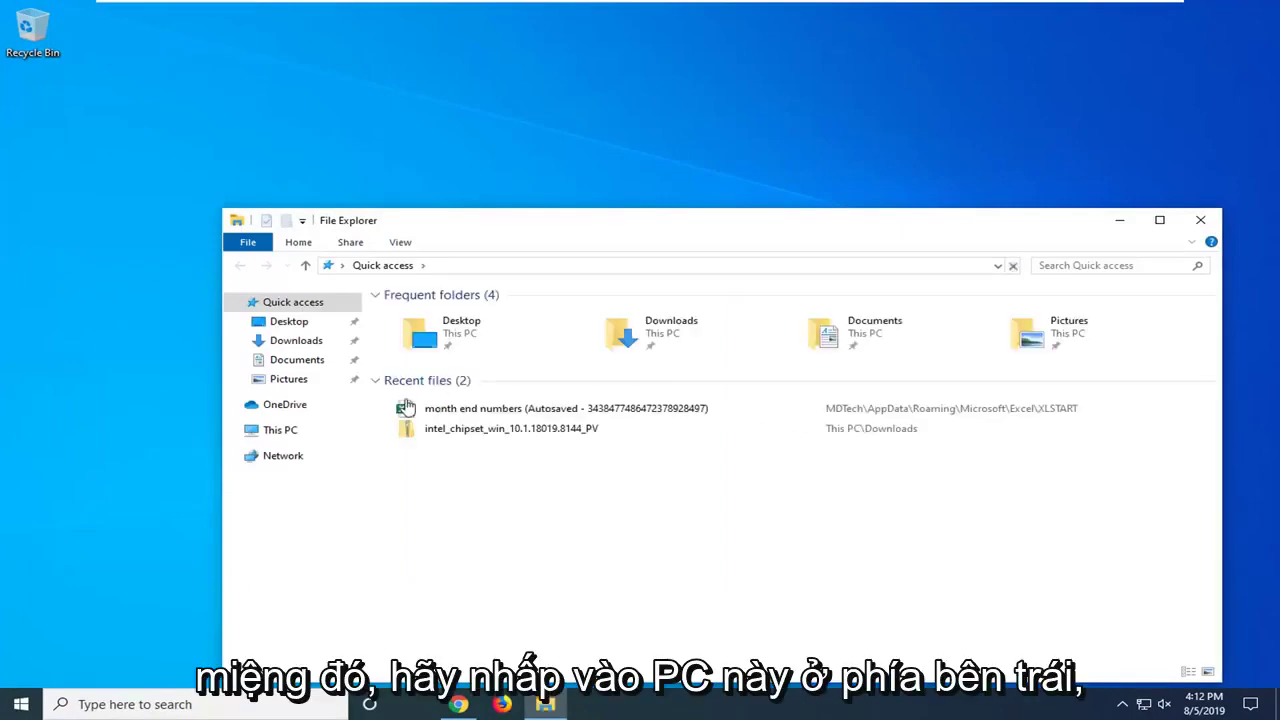
Navigate through This PC, Local Disk (C:) and Users into the current user's folder.
{"action": "left_click", "coordinate": [278, 431]}
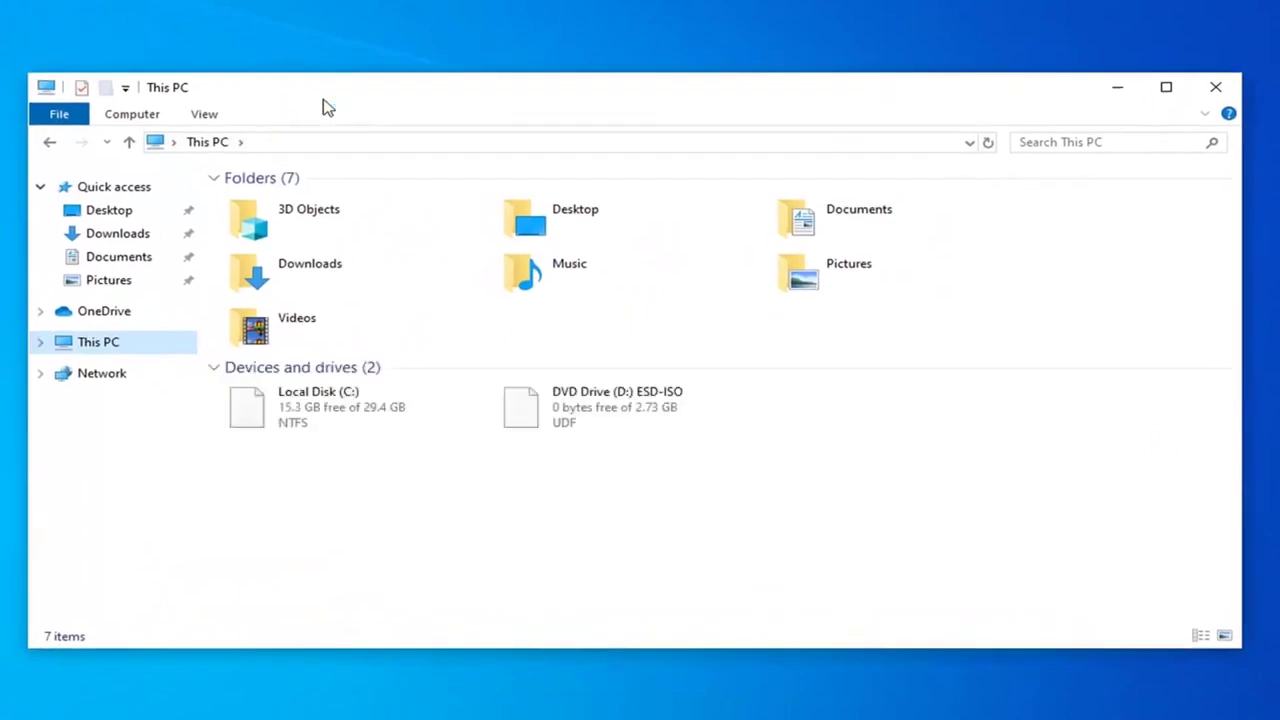
{"action": "mouse_move", "coordinate": [292, 414]}
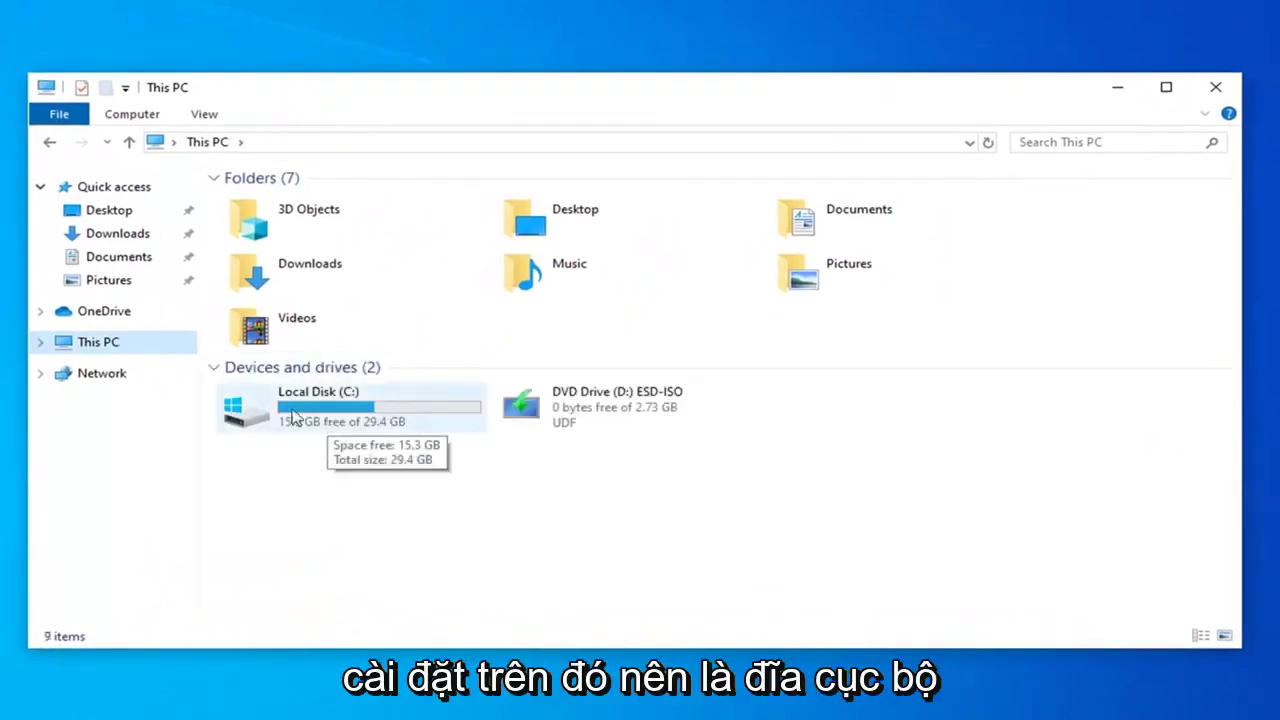
{"action": "double_click", "coordinate": [335, 420]}
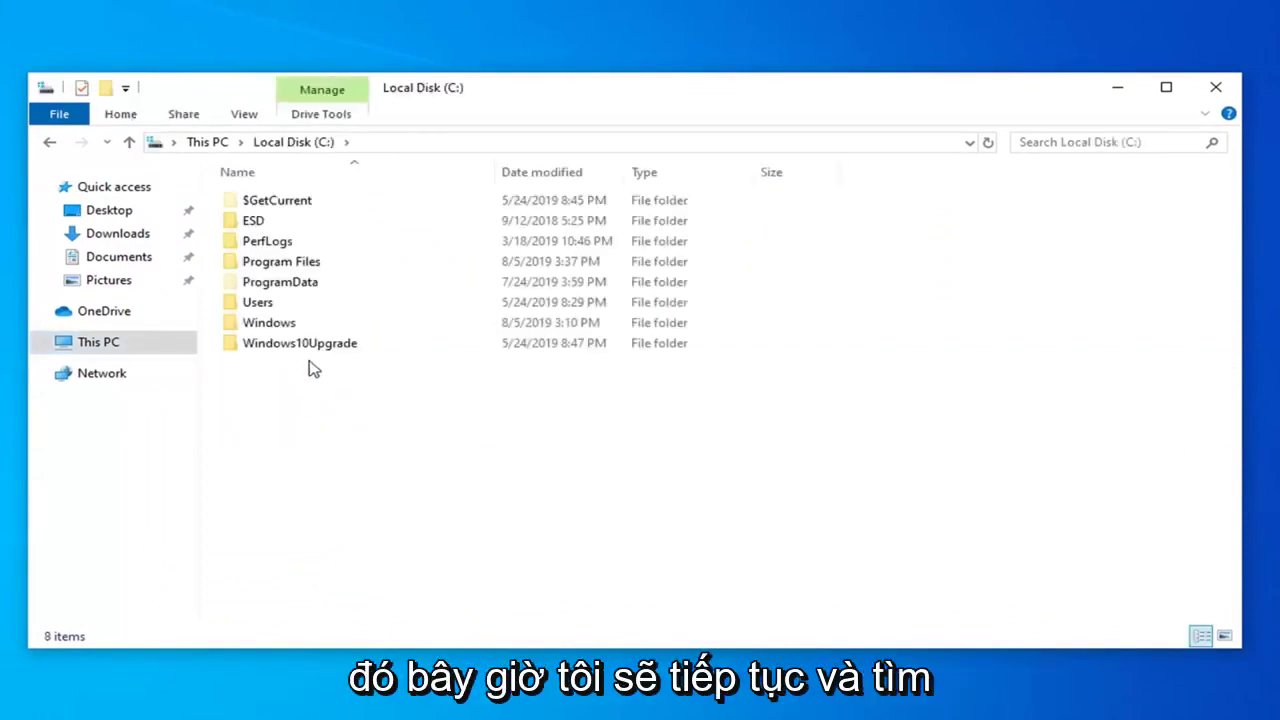
{"action": "left_click", "coordinate": [262, 304]}
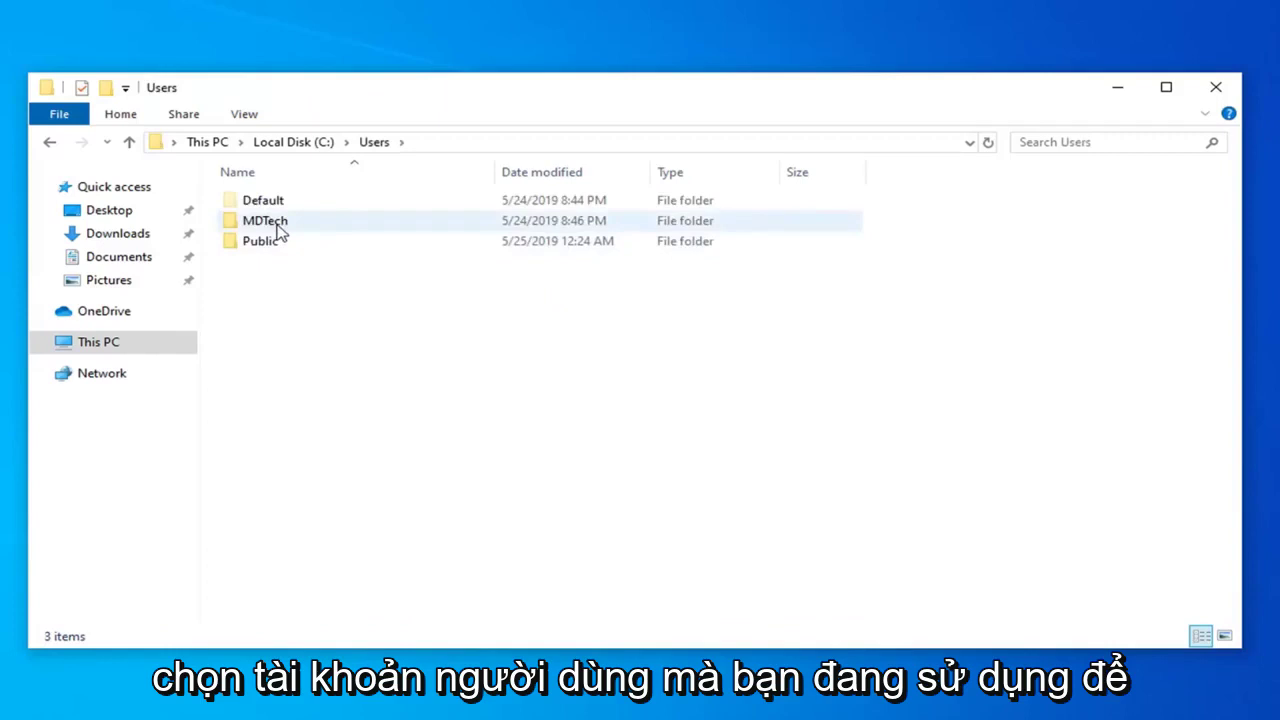
{"action": "double_click", "coordinate": [280, 228]}
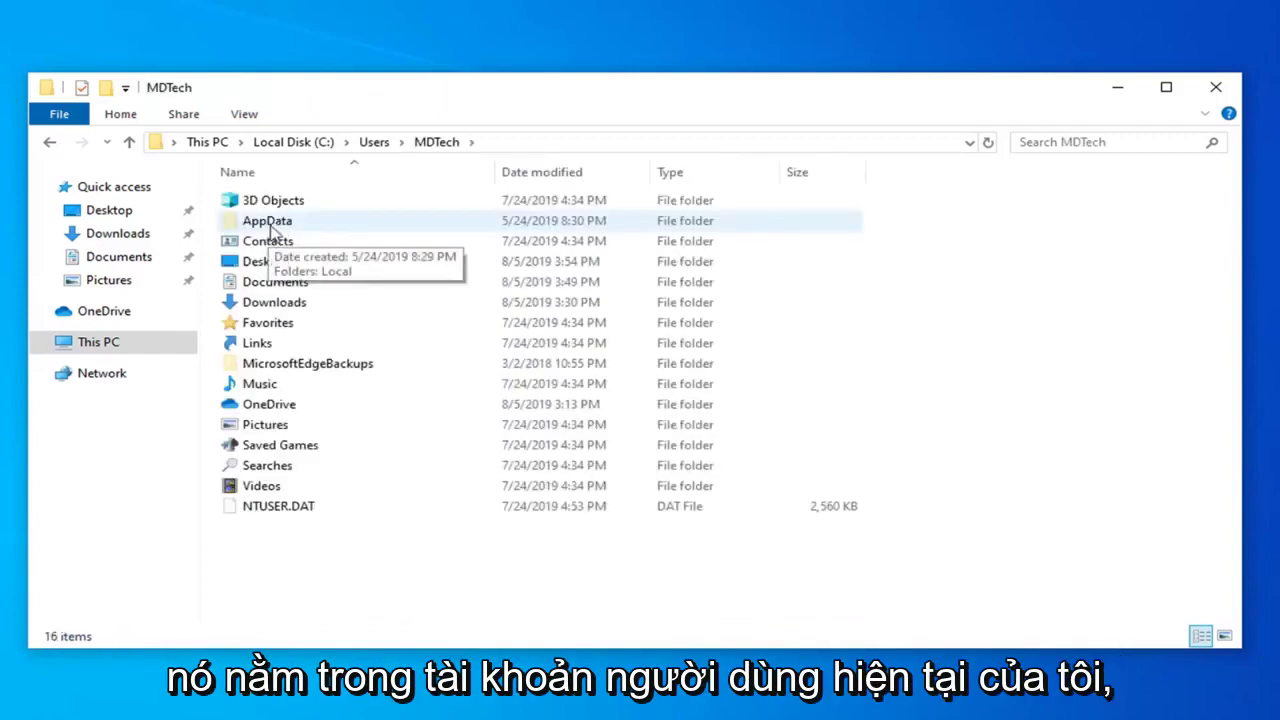
{"action": "double_click", "coordinate": [278, 224]}
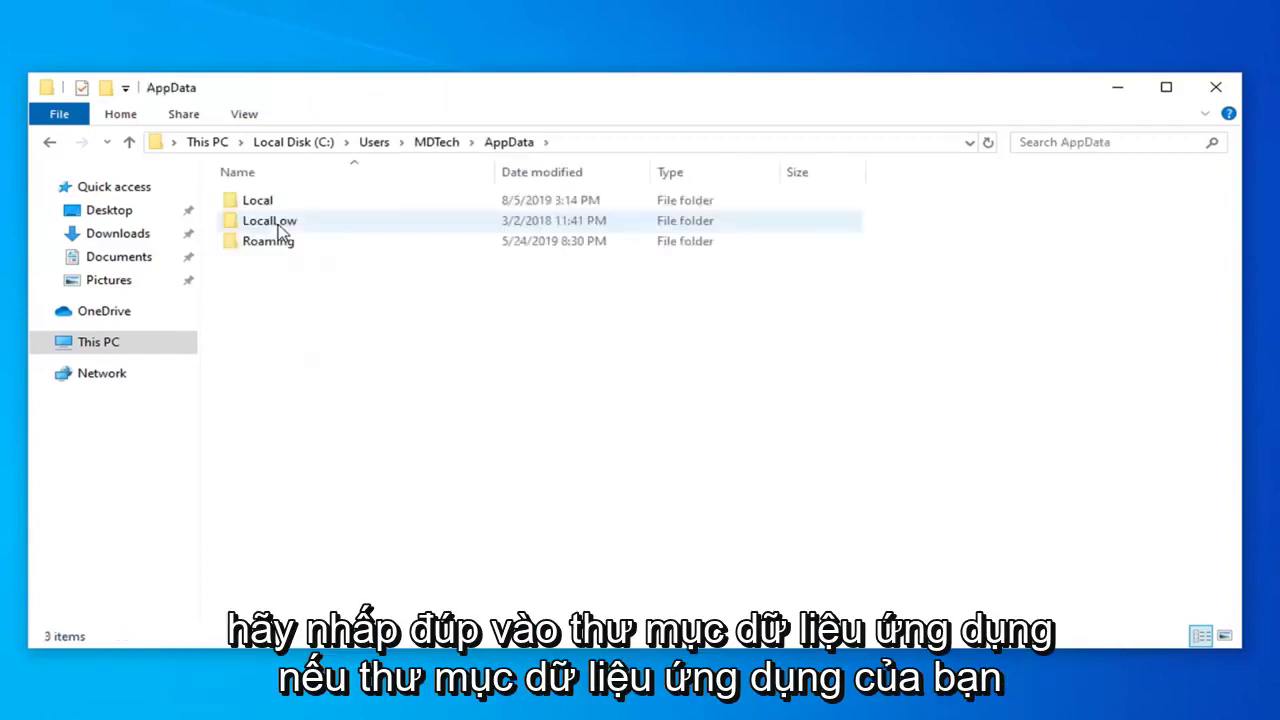
{"action": "left_click", "coordinate": [48, 142]}
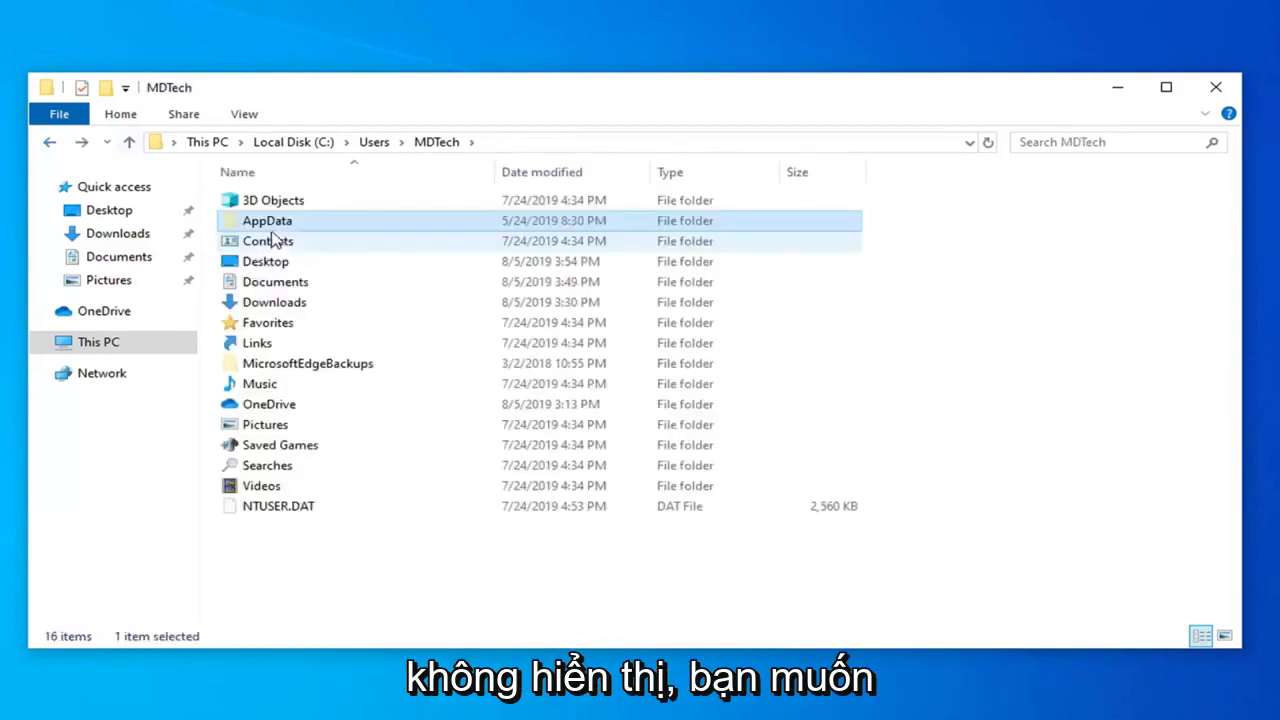
Confirm hidden items are shown on the View tab, then open AppData and select Local.
{"action": "left_click", "coordinate": [245, 115]}
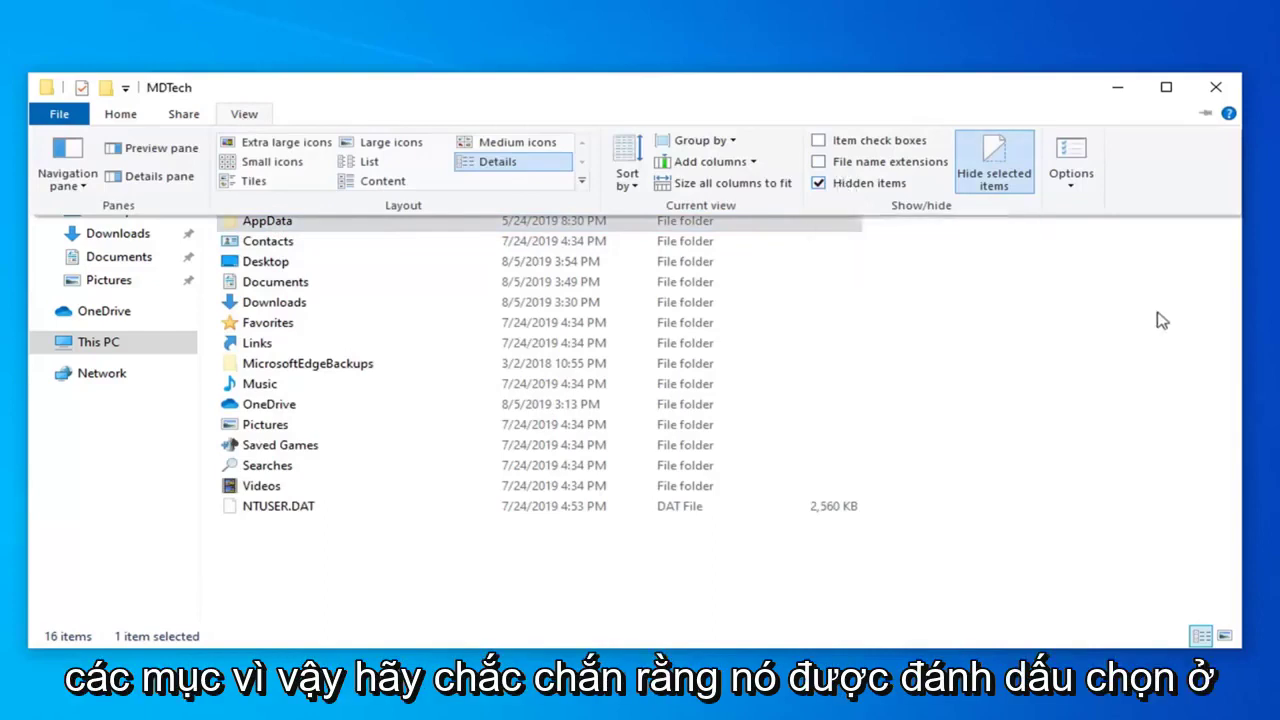
{"action": "left_click", "coordinate": [262, 222]}
{"action": "double_click", "coordinate": [262, 226]}
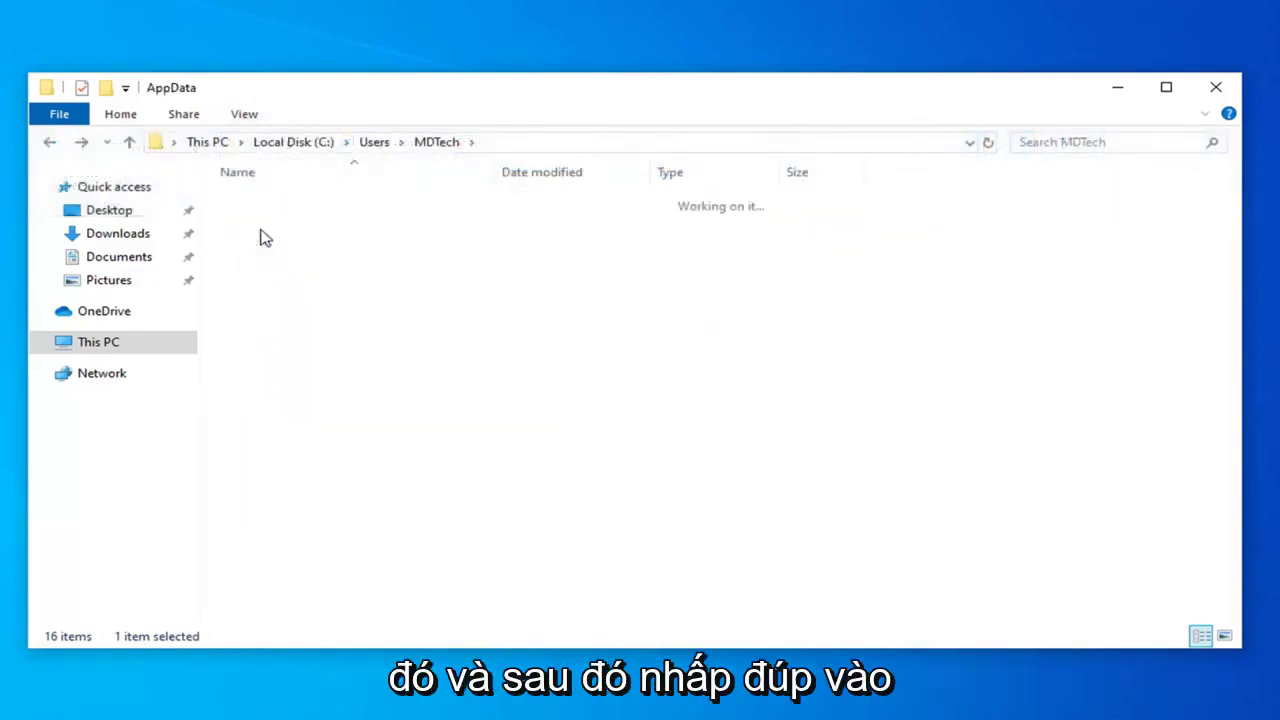
{"action": "left_click", "coordinate": [306, 250]}
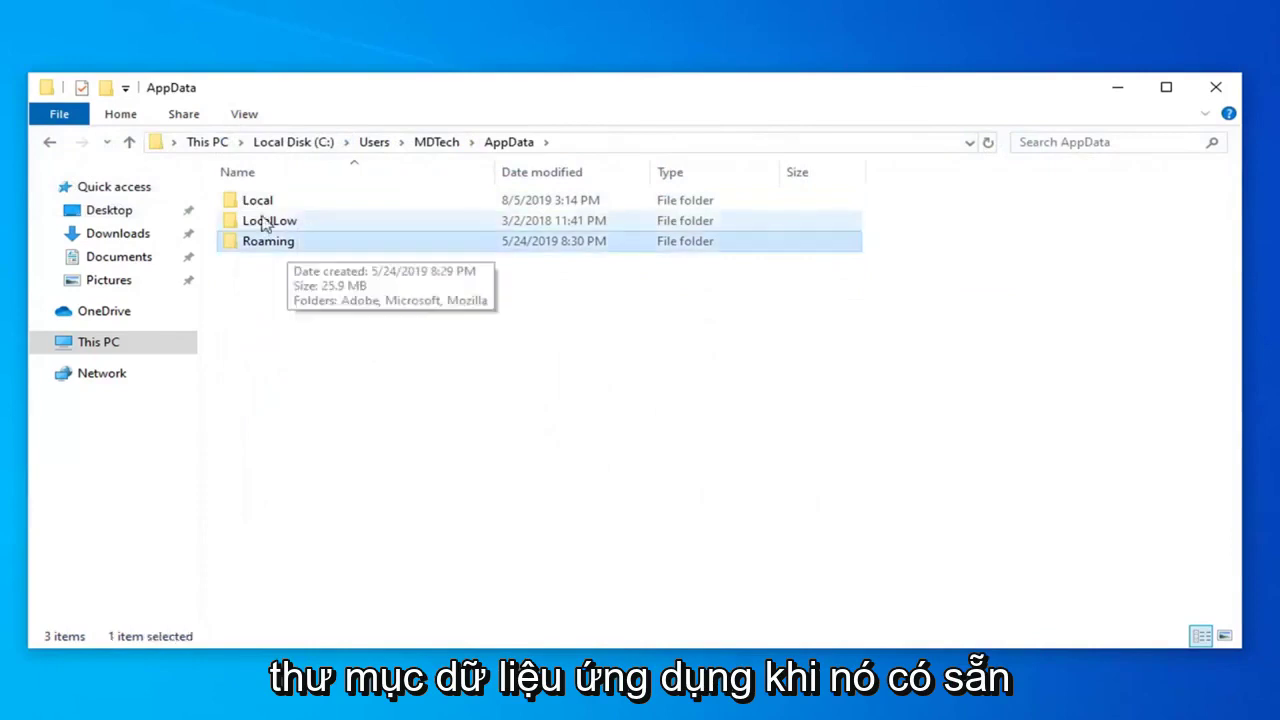
Open AppData\Local and delete the IconCache file.
{"action": "double_click", "coordinate": [311, 204]}
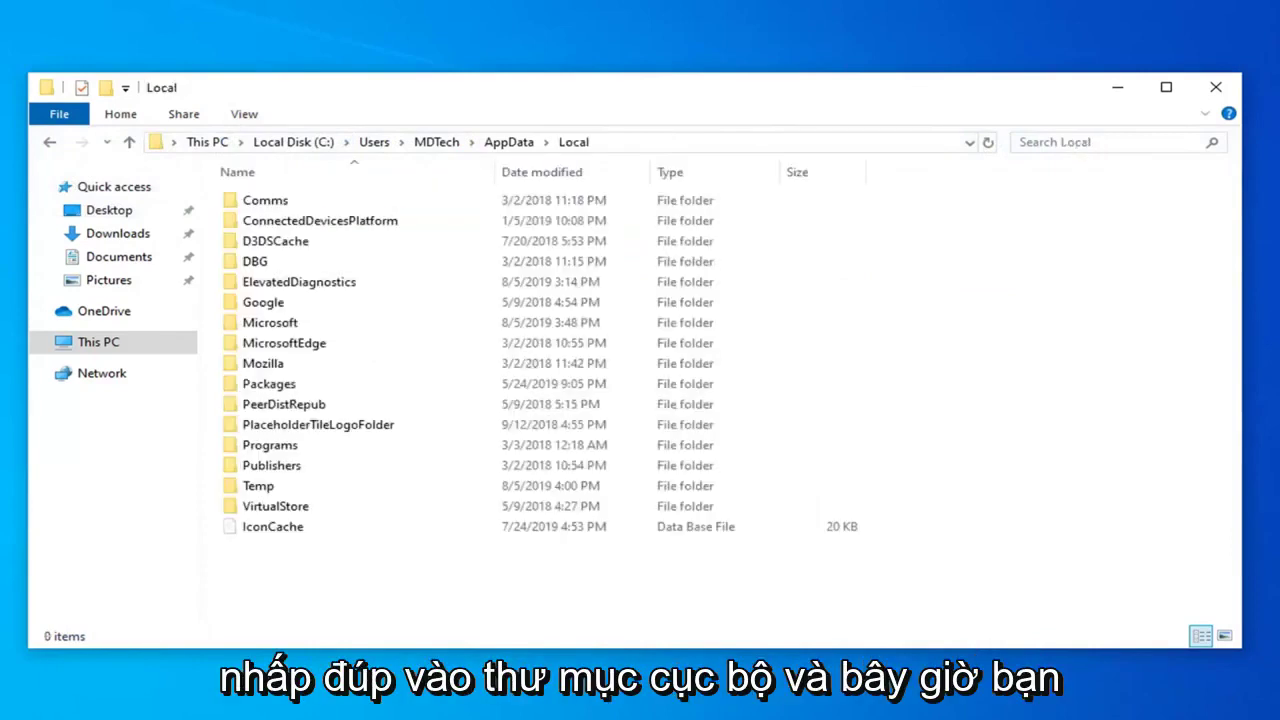
{"action": "left_click", "coordinate": [273, 537]}
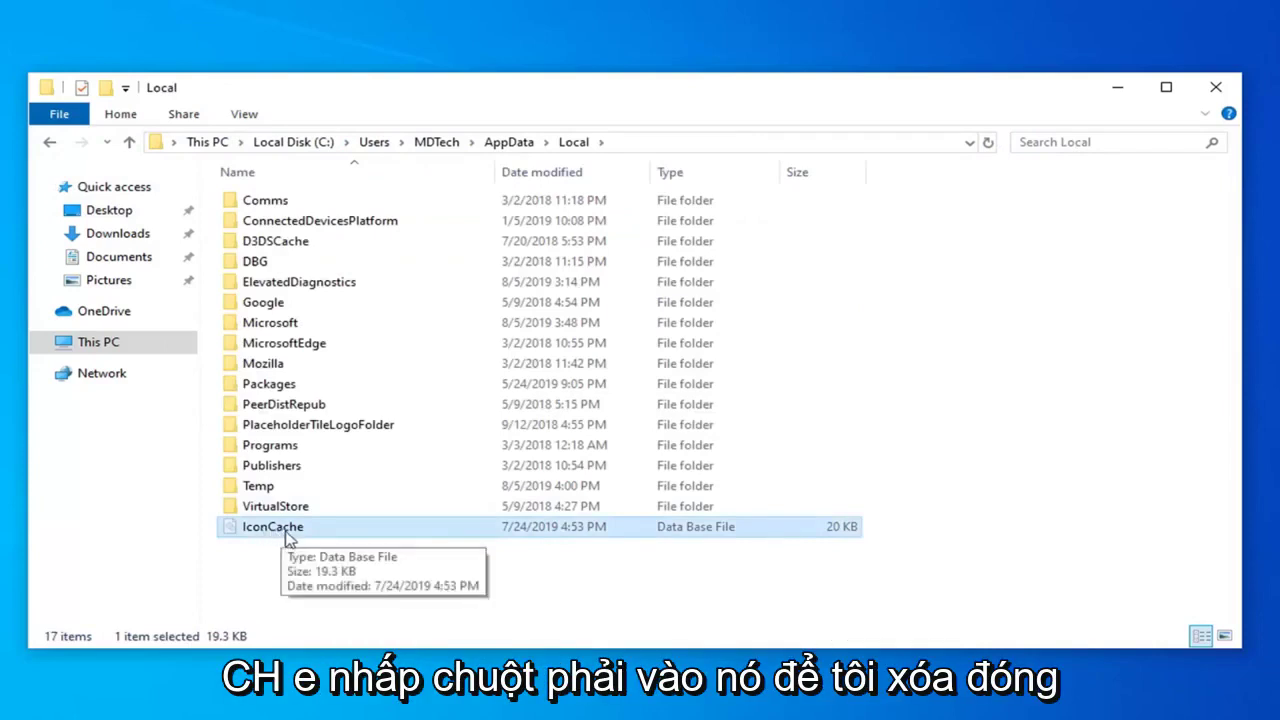
{"action": "right_click", "coordinate": [292, 536]}
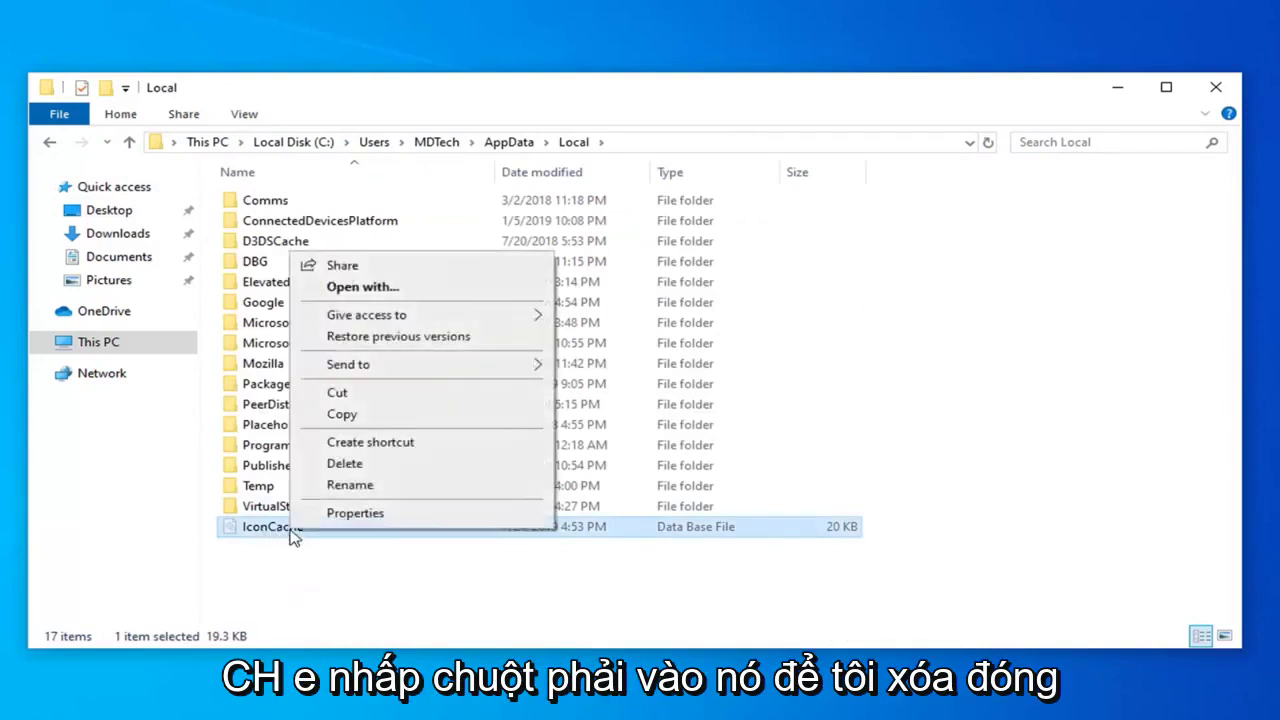
{"action": "left_click", "coordinate": [340, 466]}
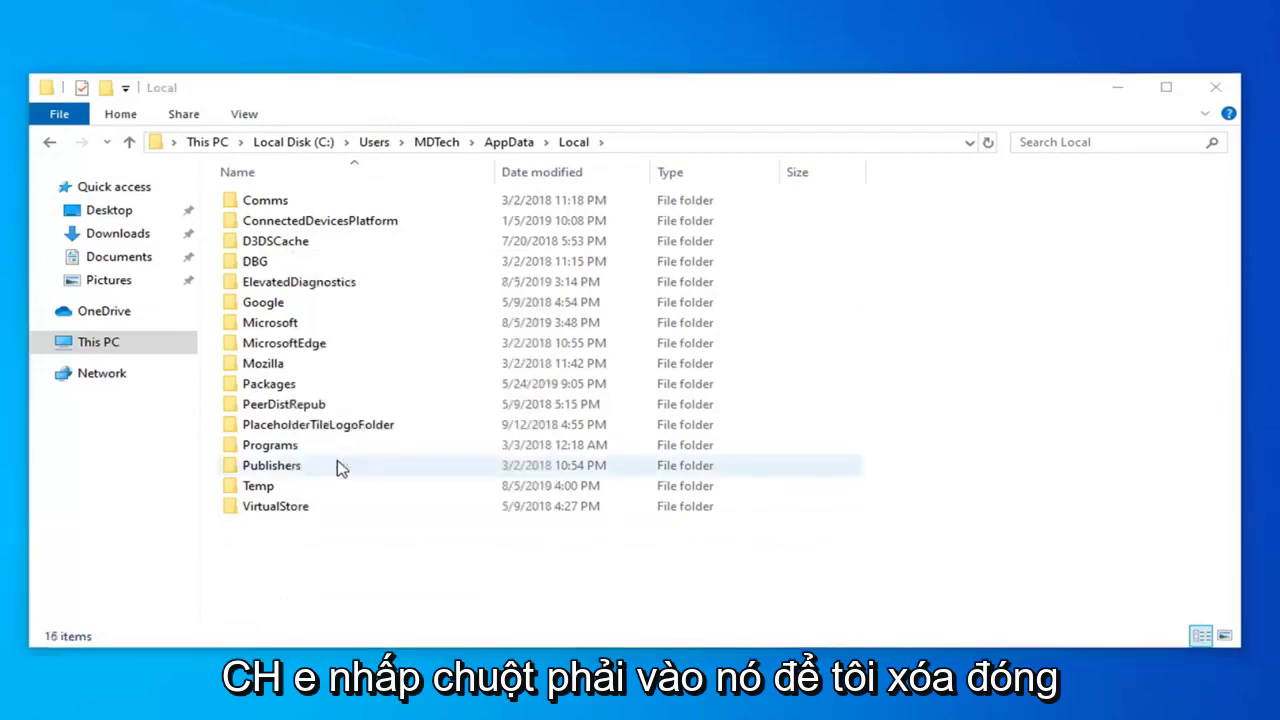
Close the File Explorer window.
{"action": "left_click", "coordinate": [1205, 88]}
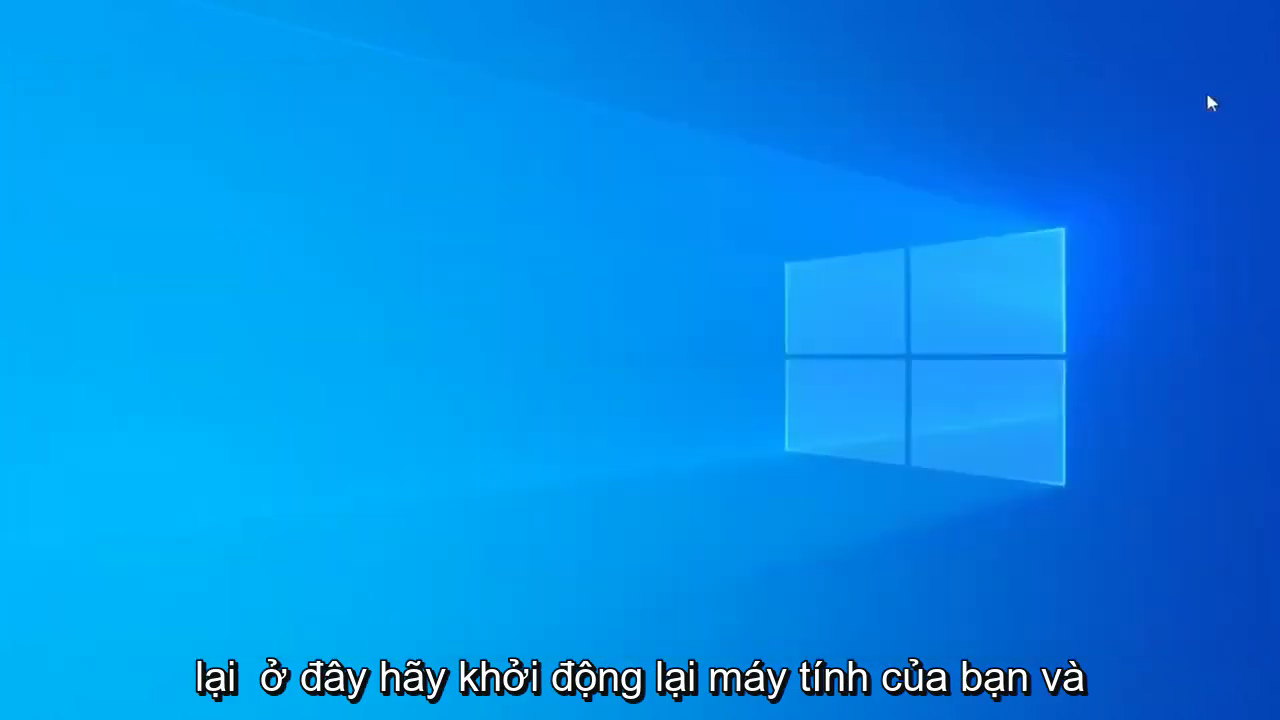